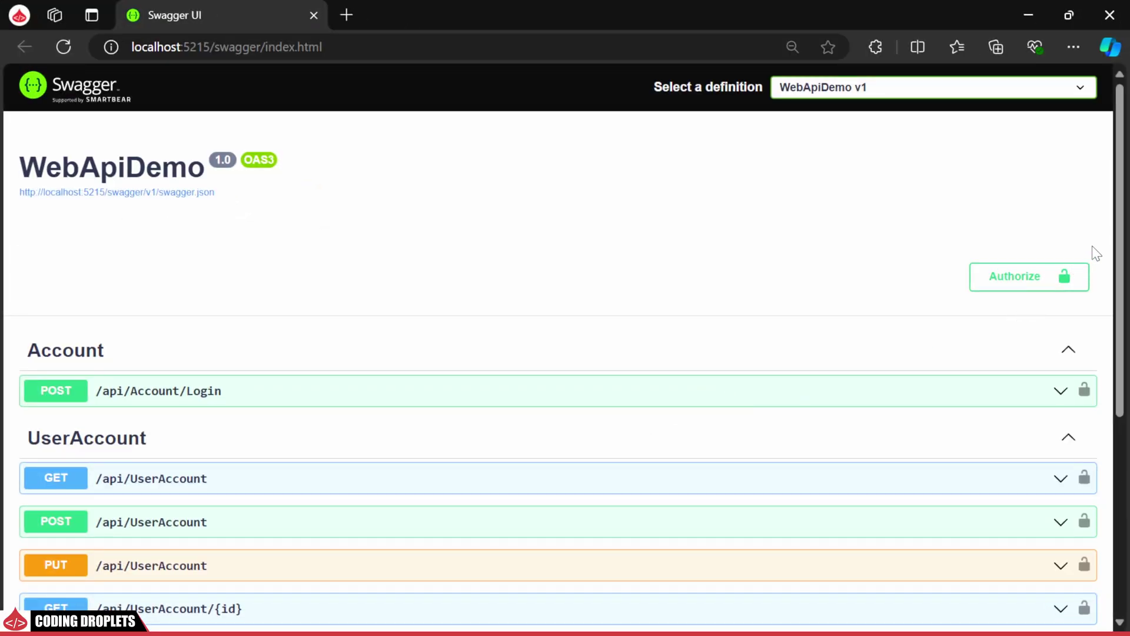
{"action": "scroll", "coordinate": [1102, 247], "scroll_direction": "down", "scroll_amount": 2}
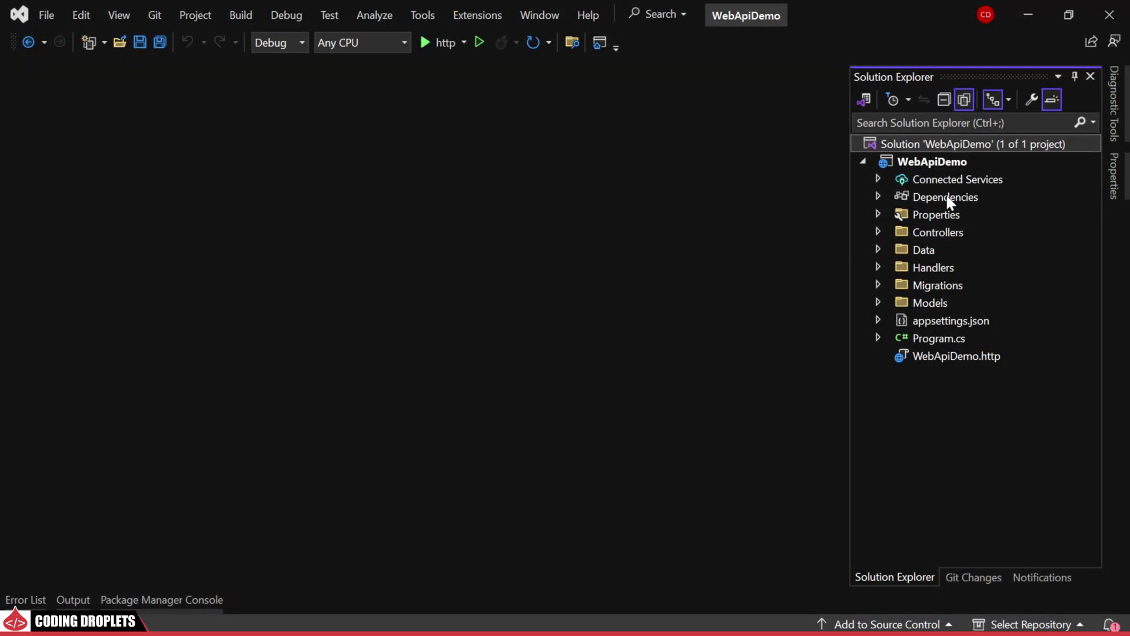
Install the Microsoft.AspNetCore.Authentication.JwtBearer 8.0.7 NuGet package into WebApiDemo.
{"action": "right_click", "coordinate": [950, 203]}
{"action": "left_click", "coordinate": [936, 270]}
{"action": "type", "text": "Microsoft.AspNetCore.Authentication.JwtBearer"}
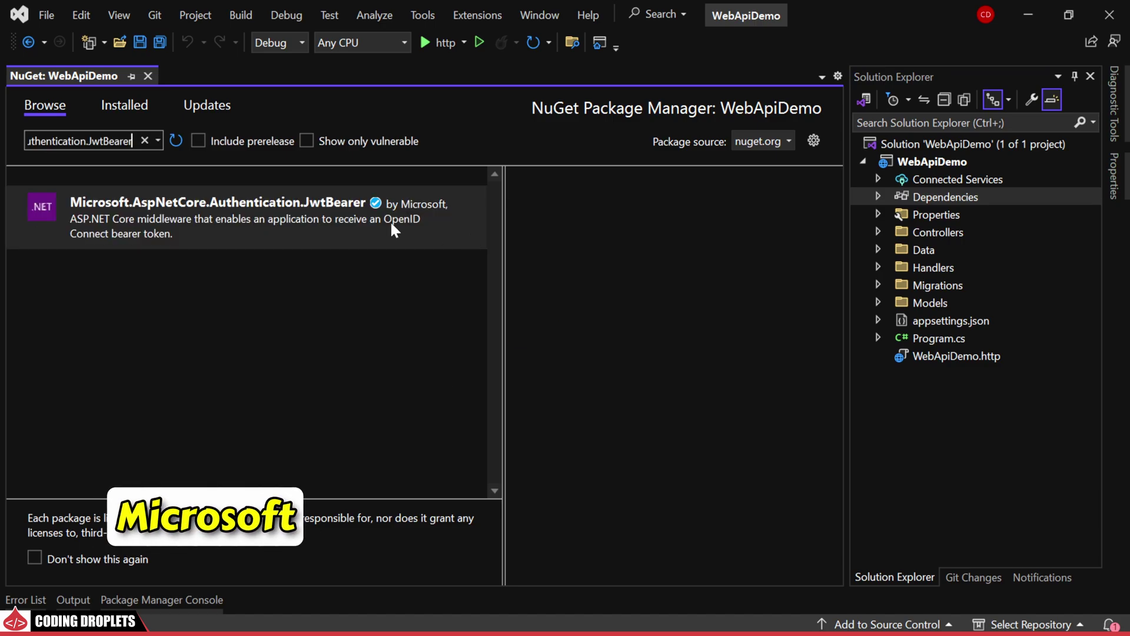
{"action": "left_click", "coordinate": [284, 217]}
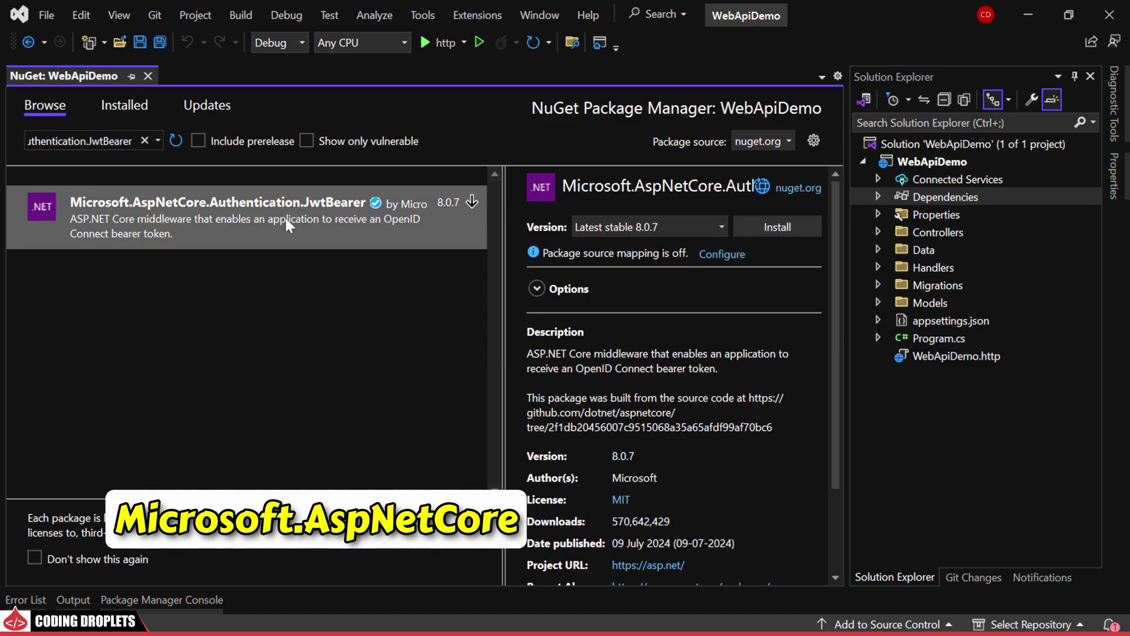
{"action": "left_click", "coordinate": [743, 226]}
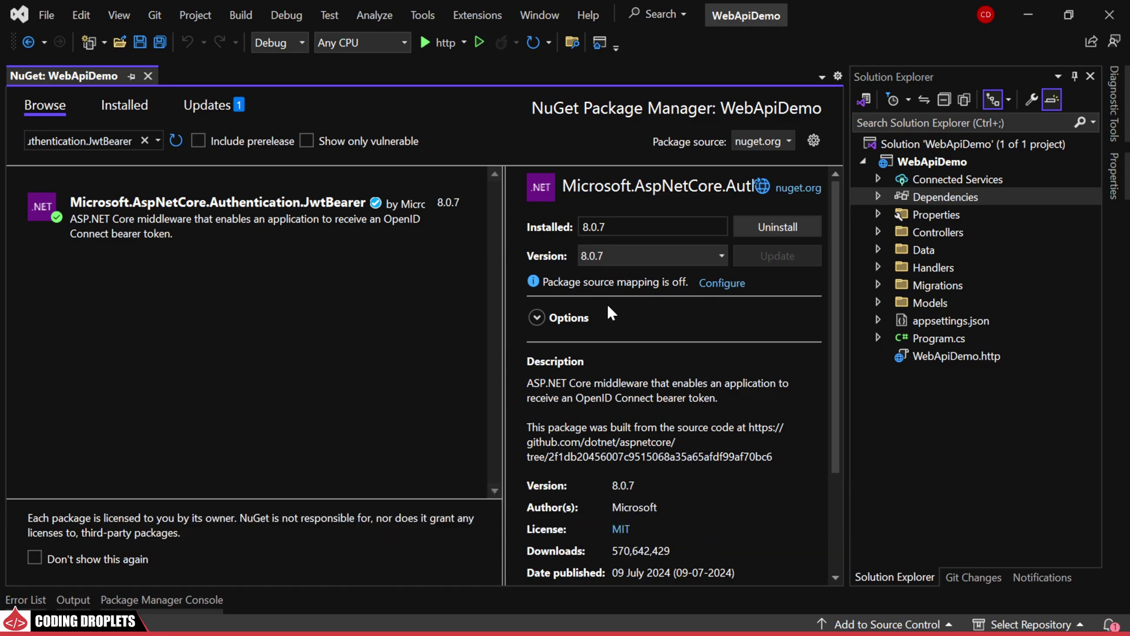
Add a JwtConfig block with Issuer, Audience, Key and TokenValidityMins 30 to appsettings.json.
{"action": "left_click", "coordinate": [147, 75]}
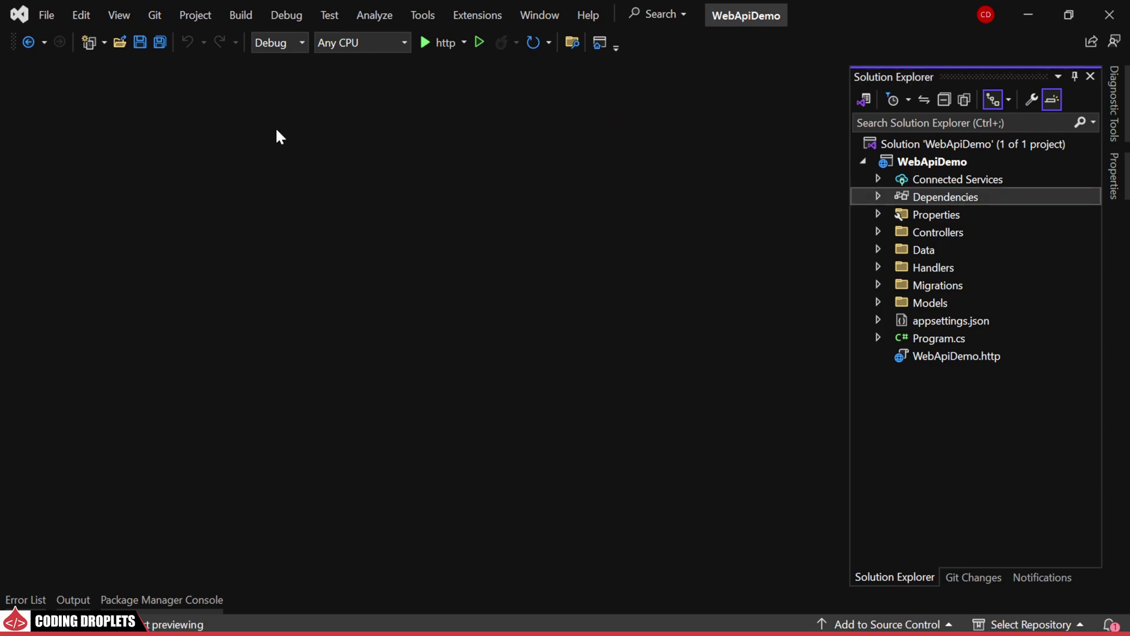
{"action": "double_click", "coordinate": [967, 319]}
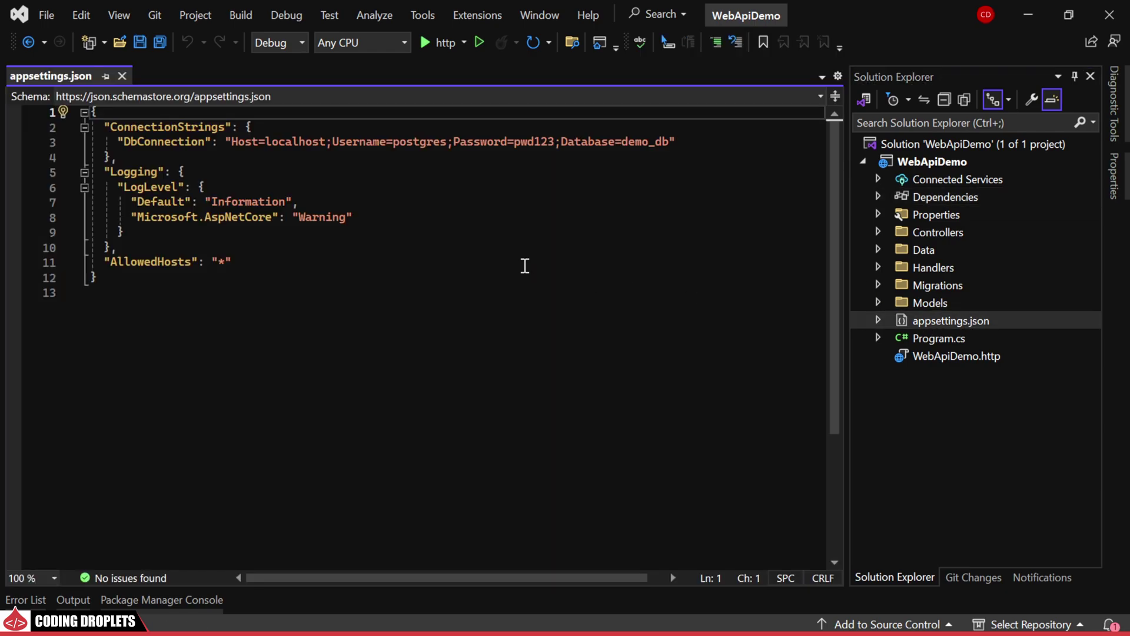
{"action": "left_click", "coordinate": [322, 163]}
{"action": "key", "text": "Return"}
{"action": "type", "text": "\"JwtConfig\""}
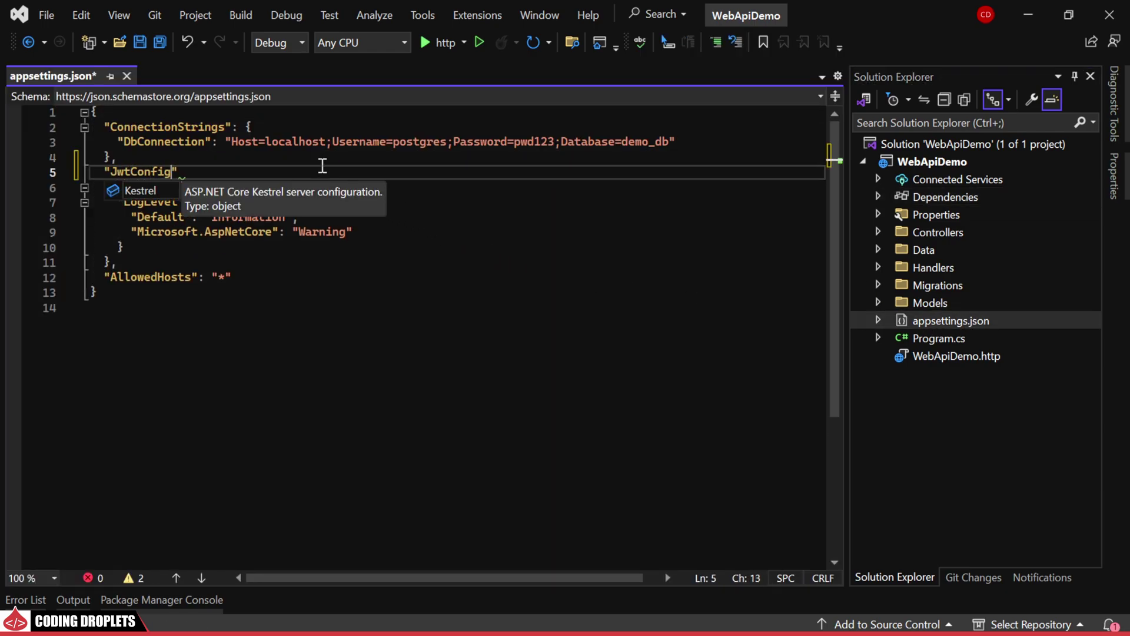
{"action": "type", "text": ": {"}
{"action": "key", "text": "Return"}
{"action": "type", "text": "\"Issuer"}
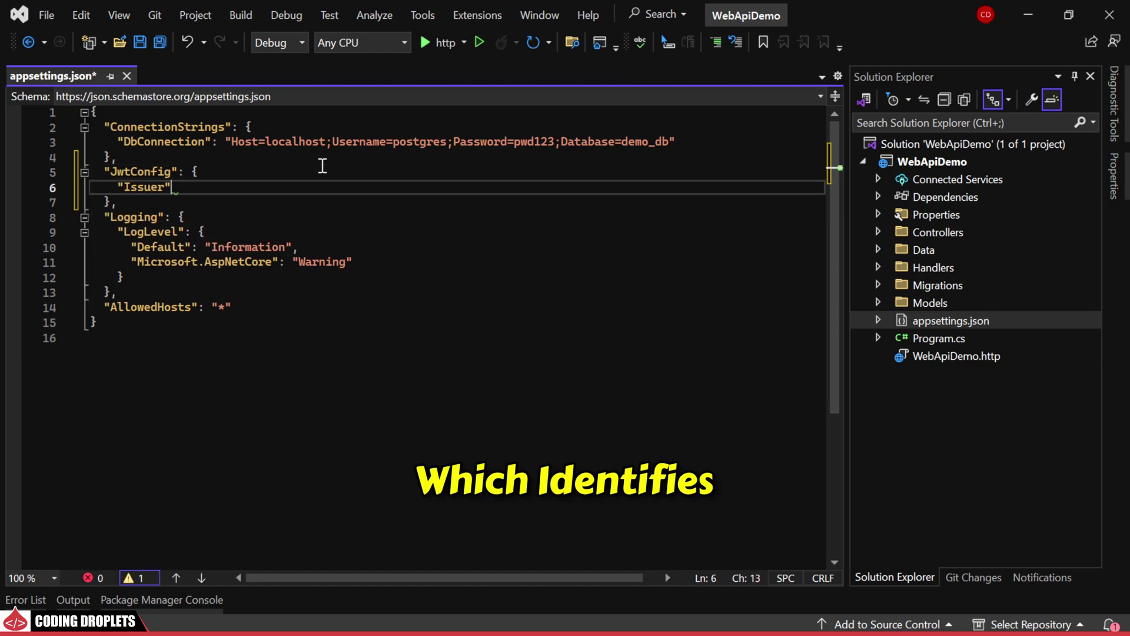
{"action": "type", "text": "\": \"http://localhost:5215/"}
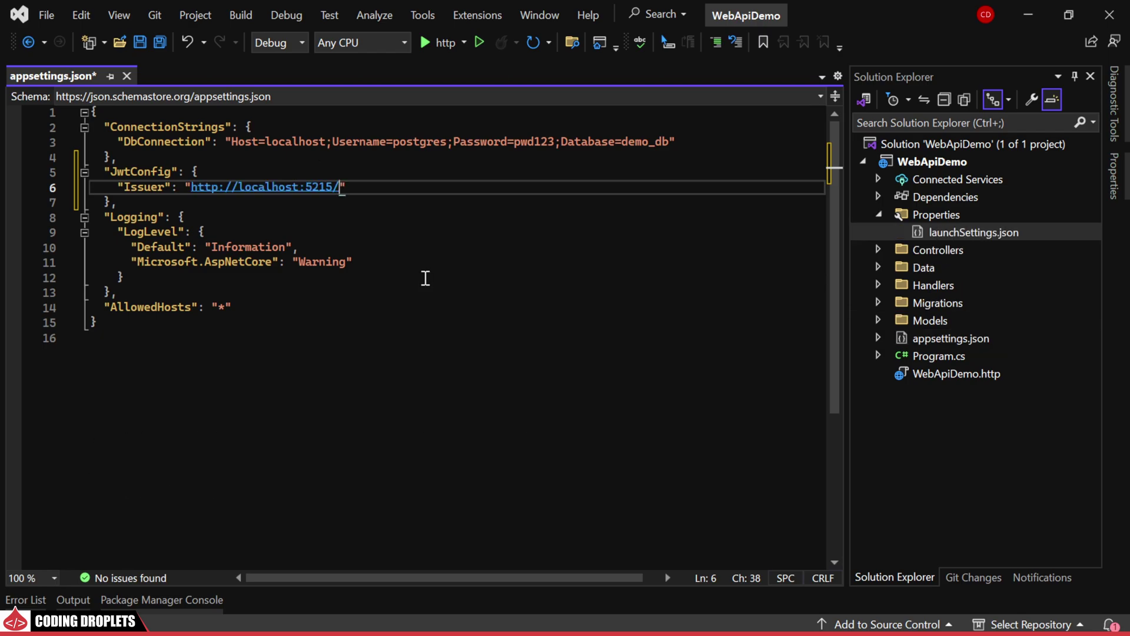
{"action": "key", "text": "End"}
{"action": "type", "text": ","}
{"action": "key", "text": "Return"}
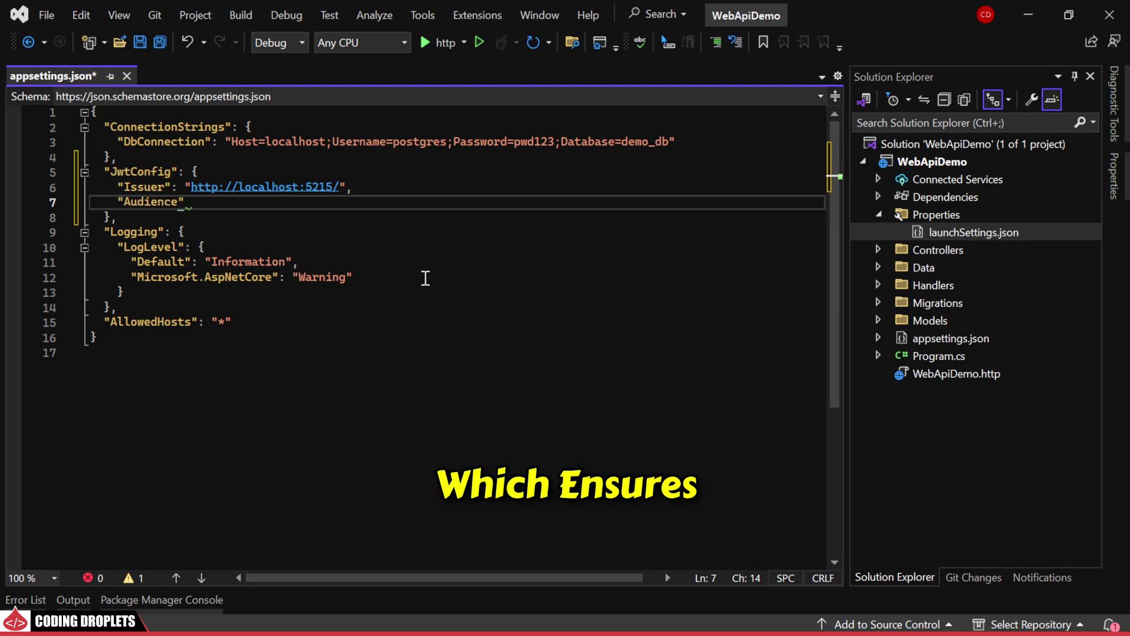
{"action": "type", "text": "\": \""}
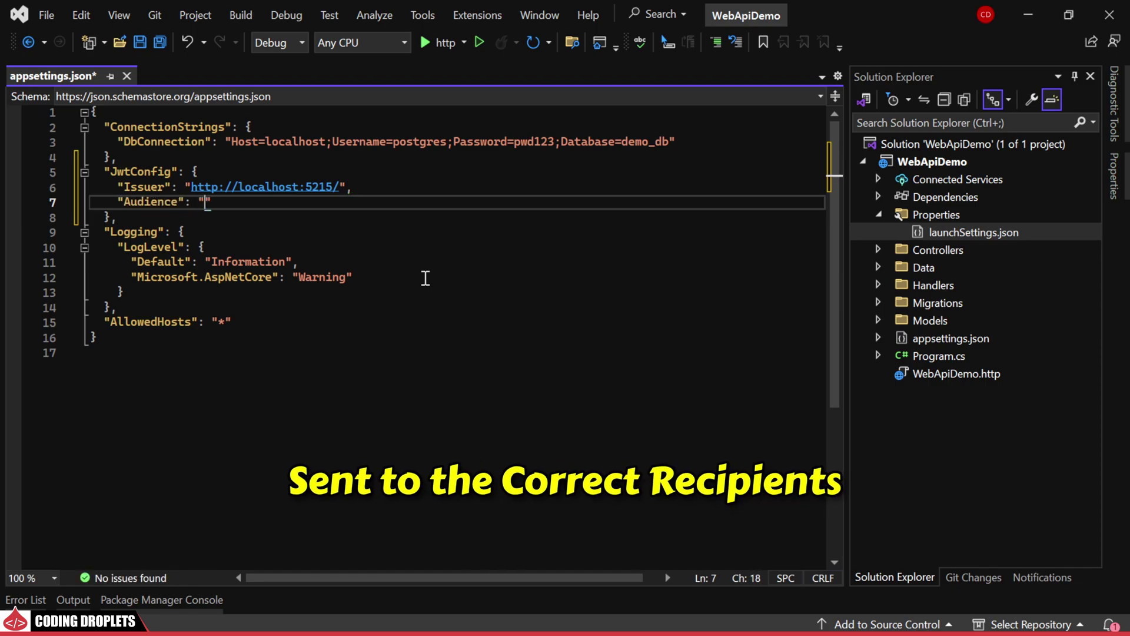
{"action": "type", "text": "http://localhost:5215\","}
{"action": "key", "text": "Return"}
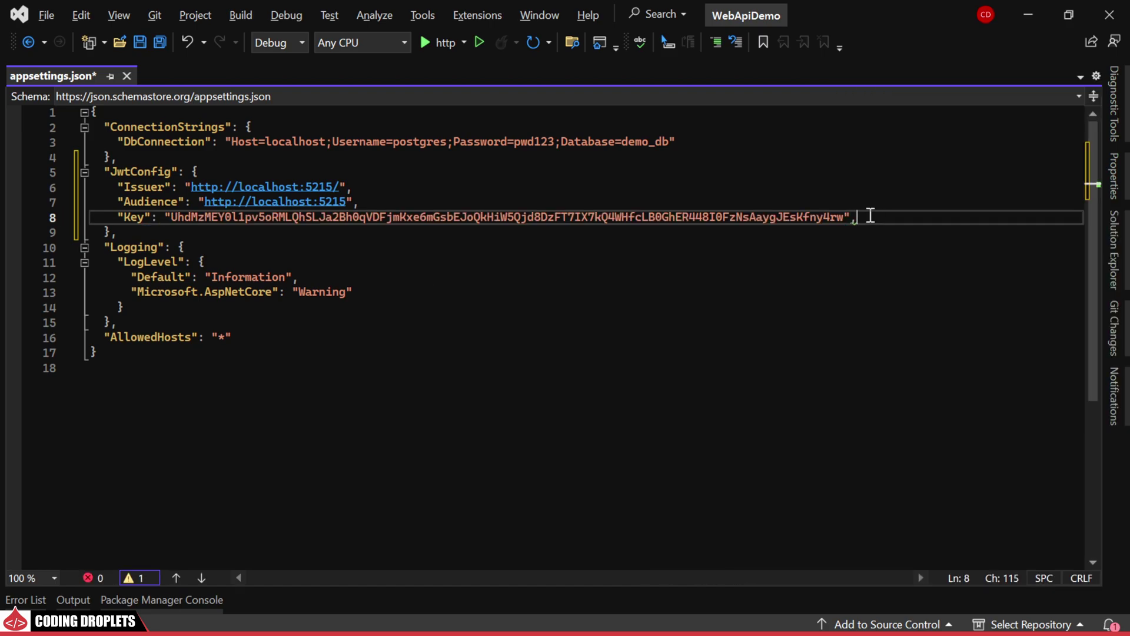
{"action": "key", "text": "Return"}
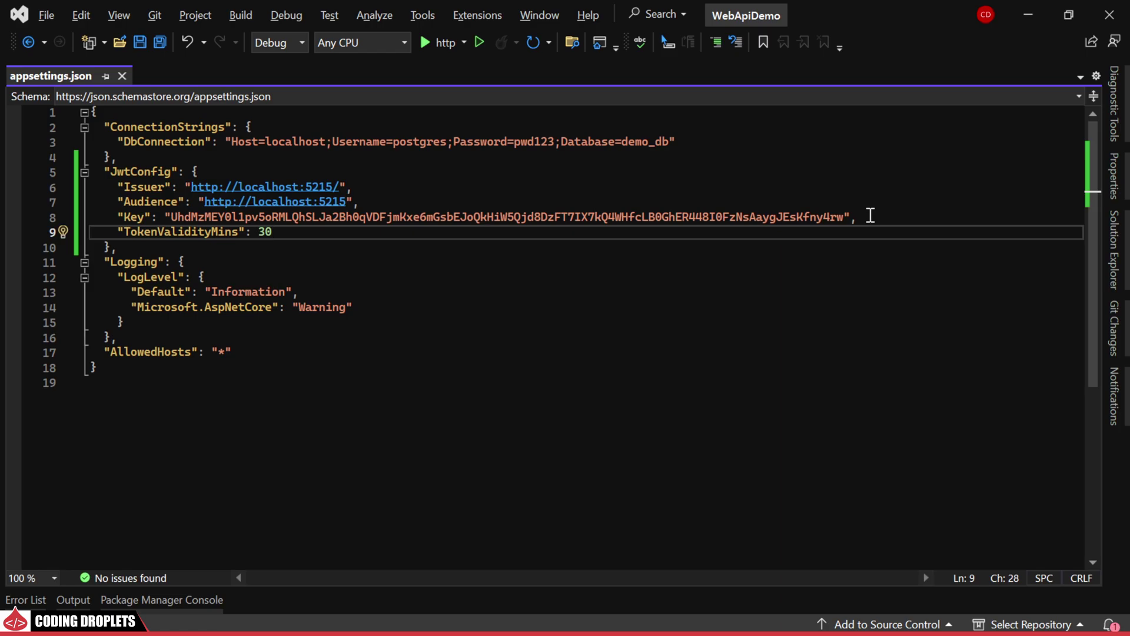
Add AddAuthentication to Program.cs, setting authenticate, challenge and default schemes to JwtBearerDefaults.
{"action": "double_click", "coordinate": [884, 356]}
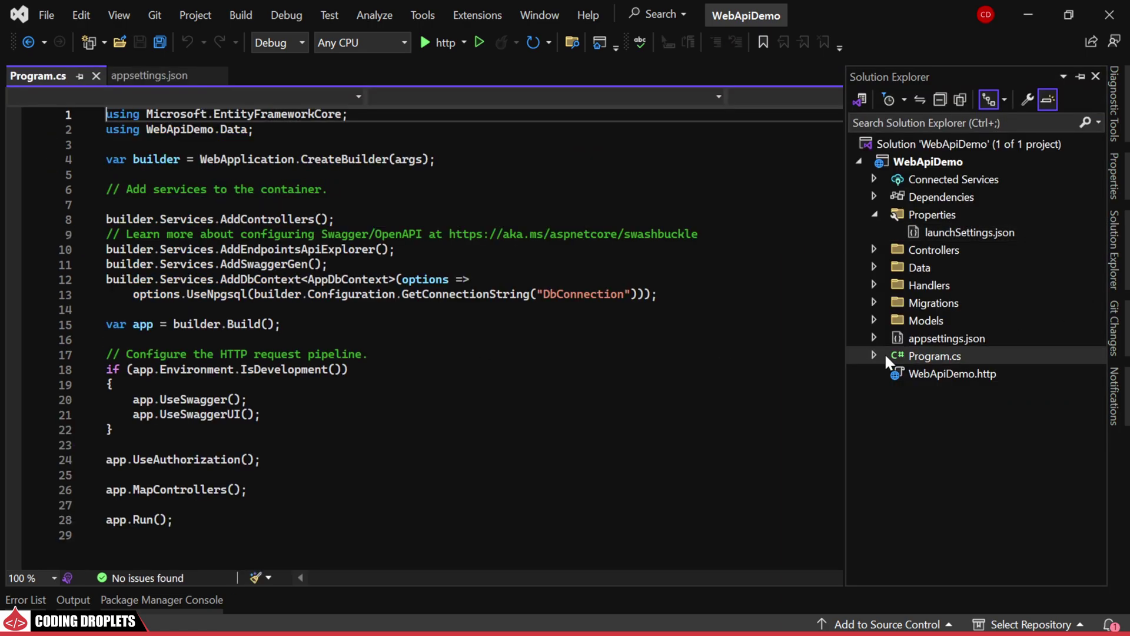
{"action": "left_click", "coordinate": [668, 301]}
{"action": "key", "text": "Return"}
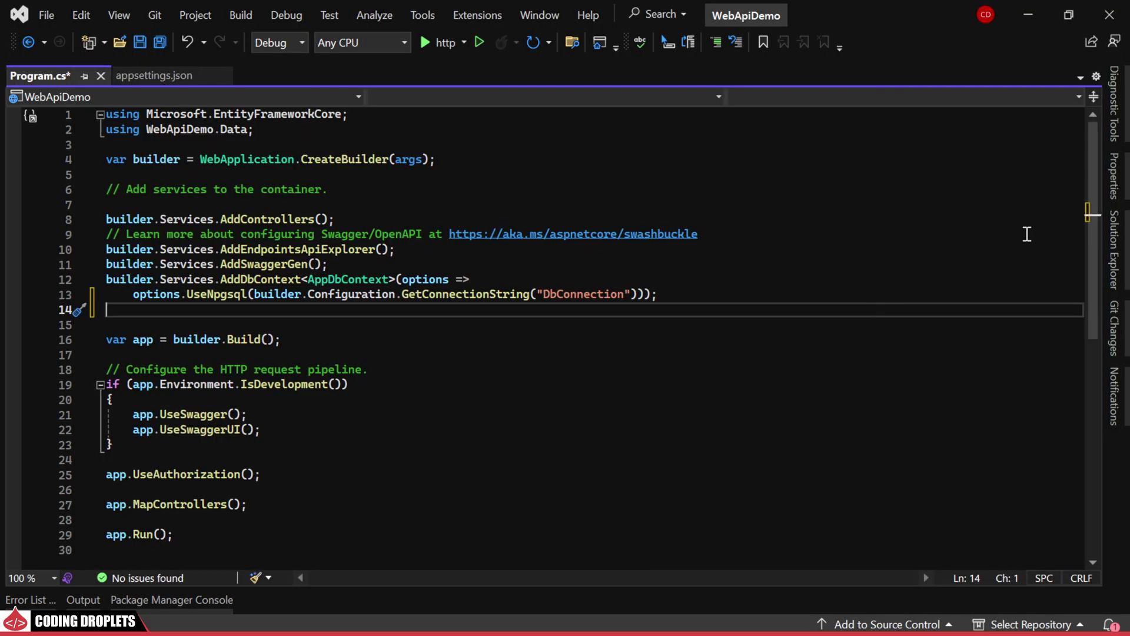
{"action": "scroll", "coordinate": [1062, 223], "scroll_direction": "down", "scroll_amount": 2}
{"action": "type", "text": "builder.ser"}
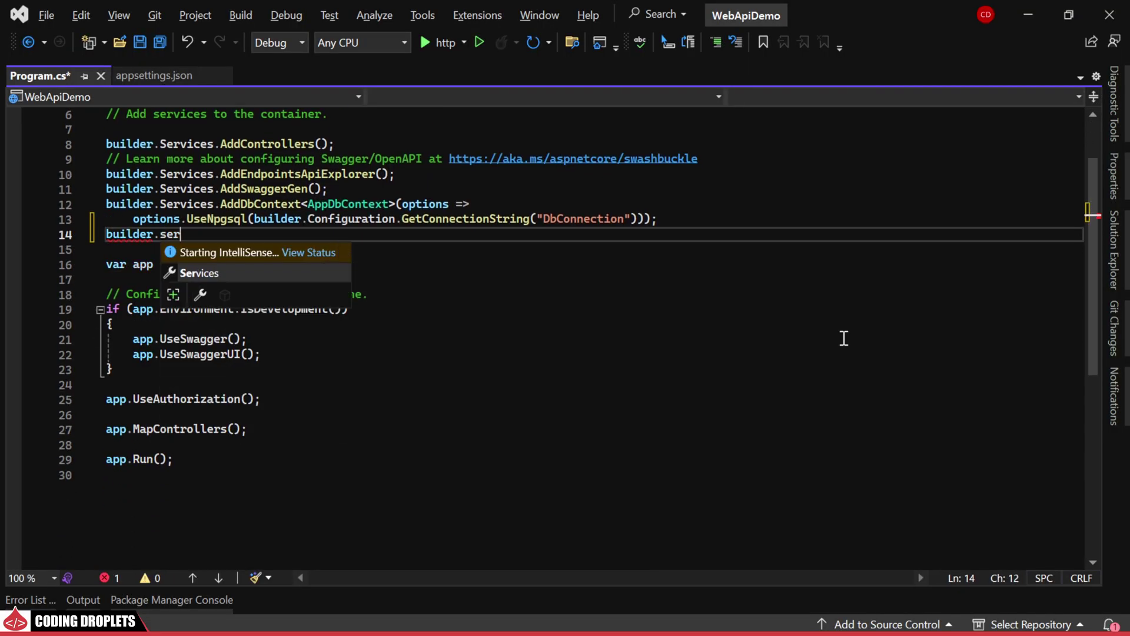
{"action": "type", "text": ".addauth"}
{"action": "key", "text": "ctrl+v"}
{"action": "type", "text": "options.DefaultAuthenticateScheme = JwtBearerDefaults.AuthenticationScheme;"}
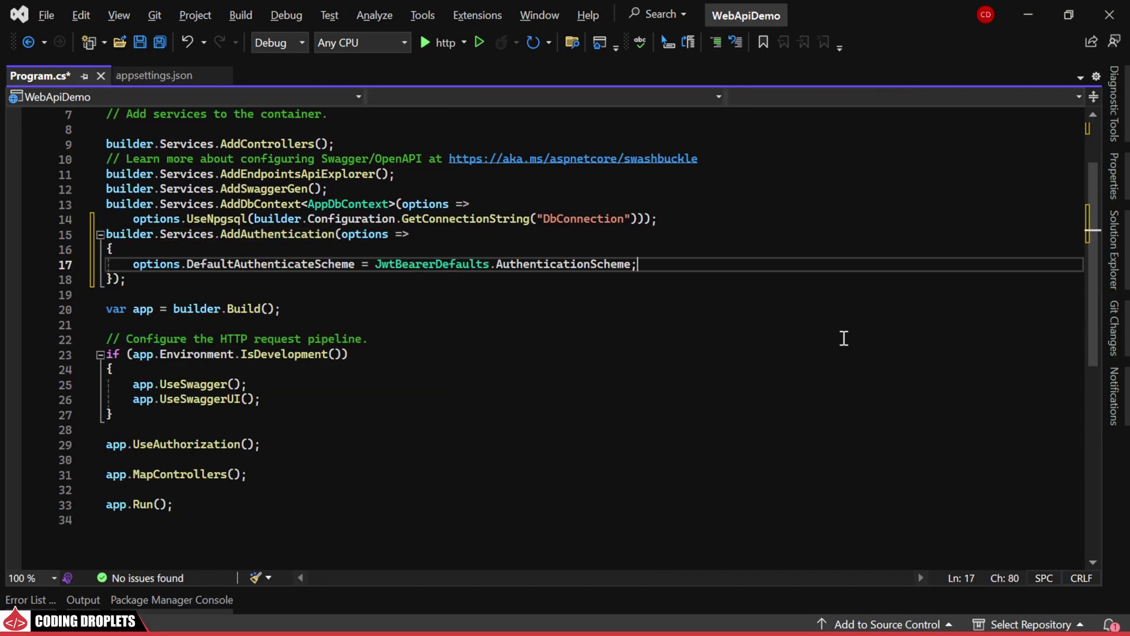
{"action": "key", "text": "Return"}
{"action": "type", "text": "options.DefaultChallengeScheme = JwtBearerDefaults.AuthenticationScheme;"}
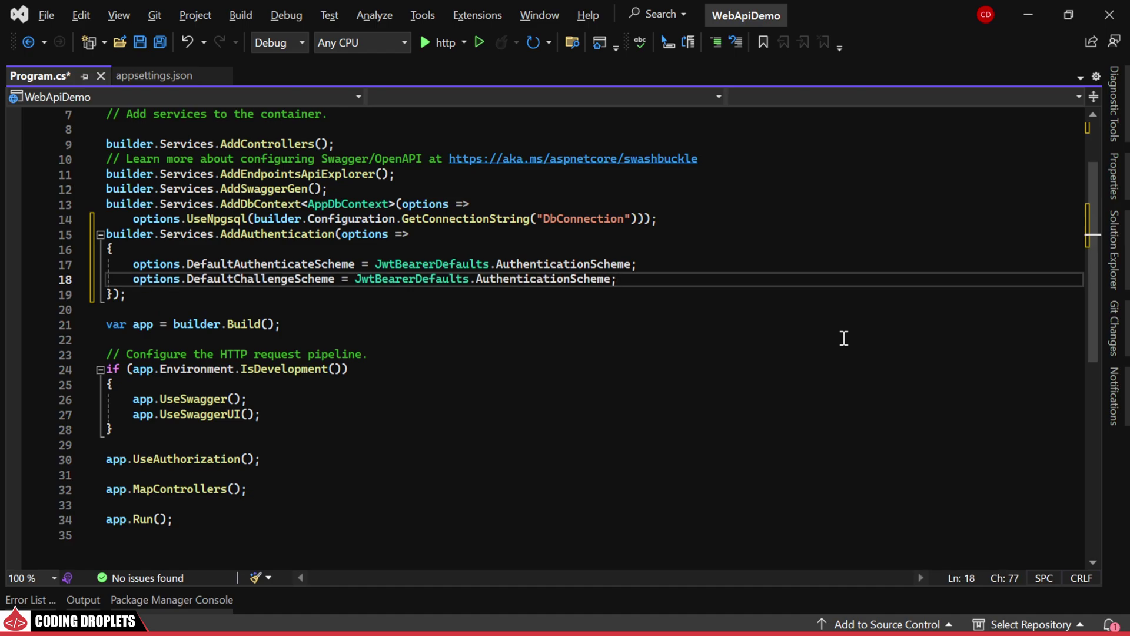
{"action": "key", "text": "Return"}
{"action": "type", "text": "options.DefaultScheme = JwtBearerDefaults.AuthenticationScheme;"}
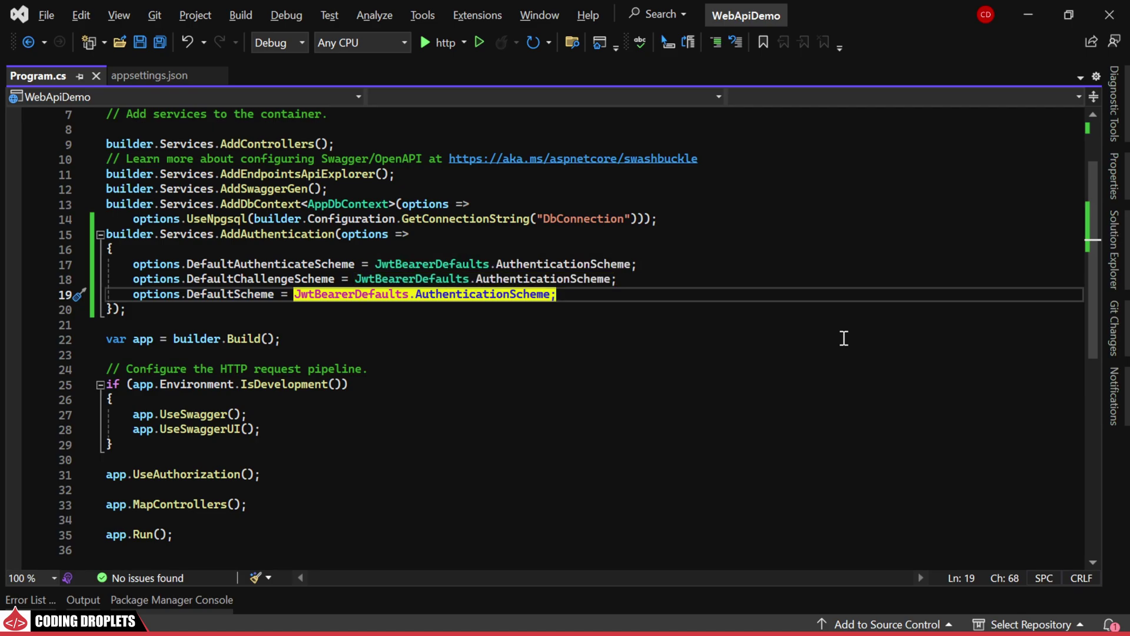
Chain AddJwtBearer onto the authentication setup with RequireHttpsMetadata set to false.
{"action": "left_click", "coordinate": [120, 309]}
{"action": "type", "text": ".add"}
{"action": "key", "text": "Down"}
{"action": "key", "text": "Down"}
{"action": "key", "text": "Tab"}
{"action": "type", "text": "(optios"}
{"action": "key", "text": "BackSpace"}
{"action": "type", "text": "ns => {"}
{"action": "key", "text": "Return"}
{"action": "type", "text": "options."}
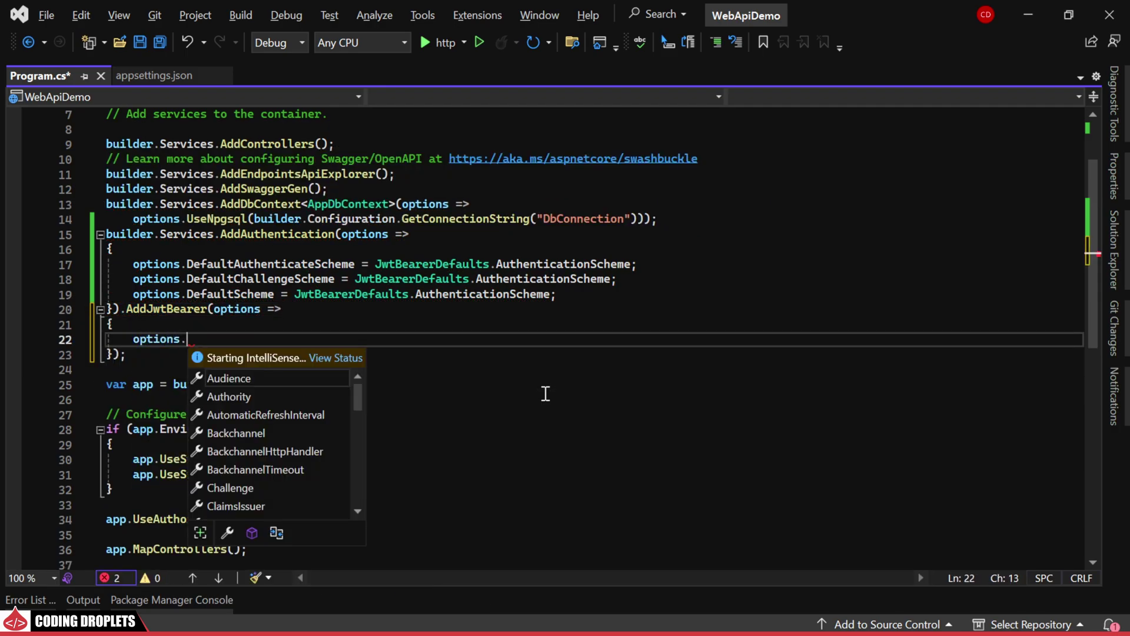
{"action": "type", "text": "Re"}
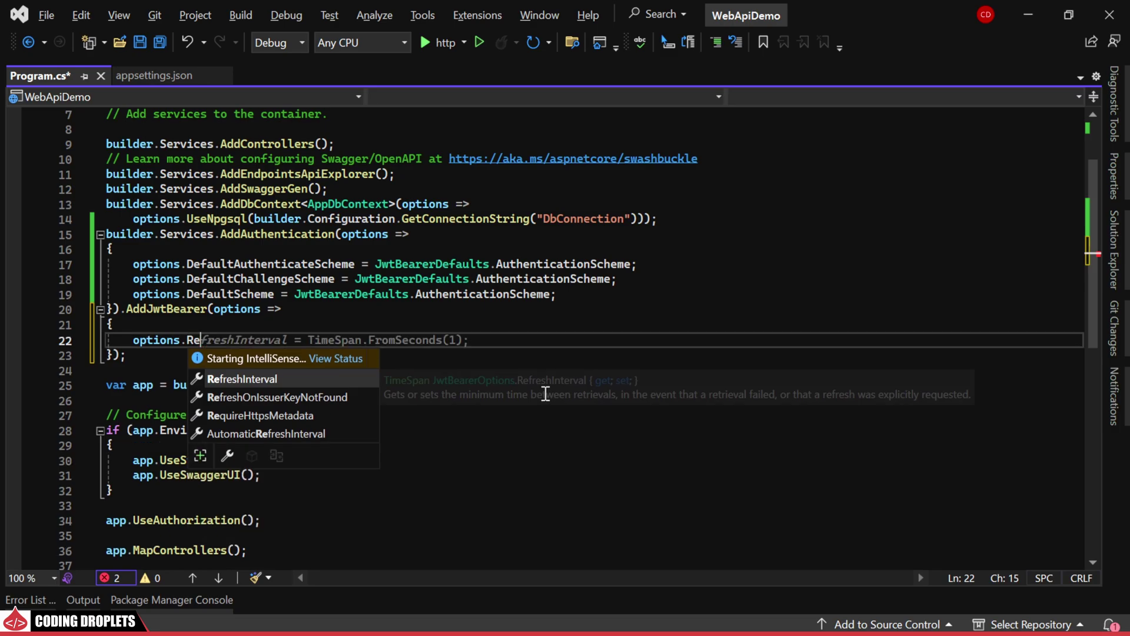
{"action": "key", "text": "Down"}
{"action": "key", "text": "Down"}
{"action": "key", "text": "Tab"}
{"action": "key", "text": "Return"}
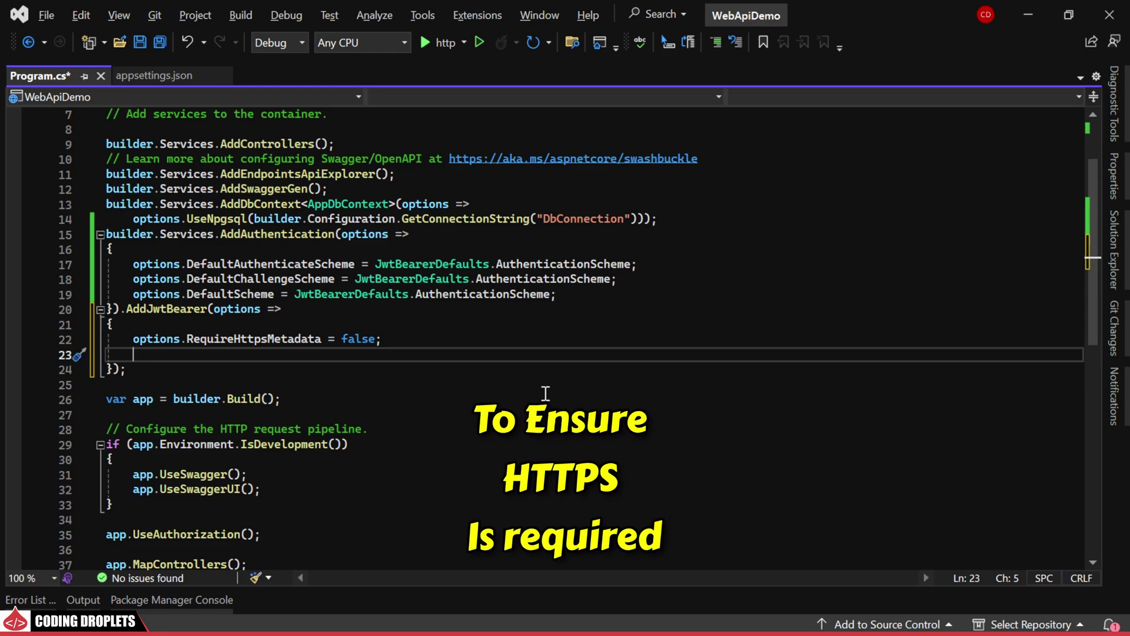
{"action": "type", "text": "opt"}
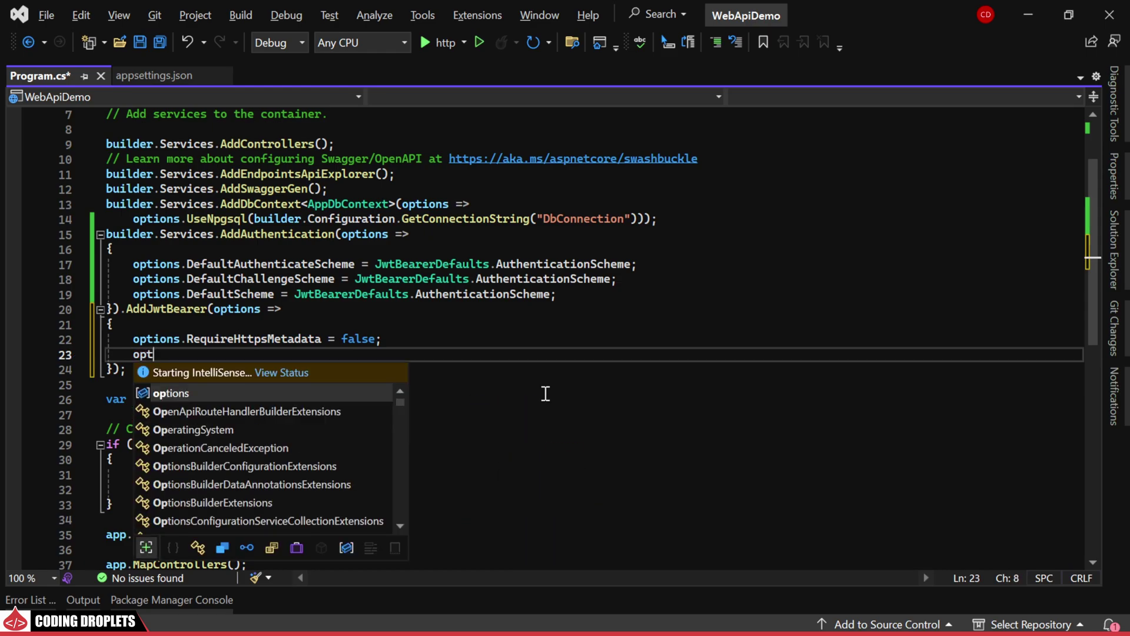
{"action": "type", "text": "ions.SaveToken = true;"}
Set TokenValidationParameters: JwtConfig issuer, audience and signing key, plus four Validate flags set true.
{"action": "key", "text": "Return"}
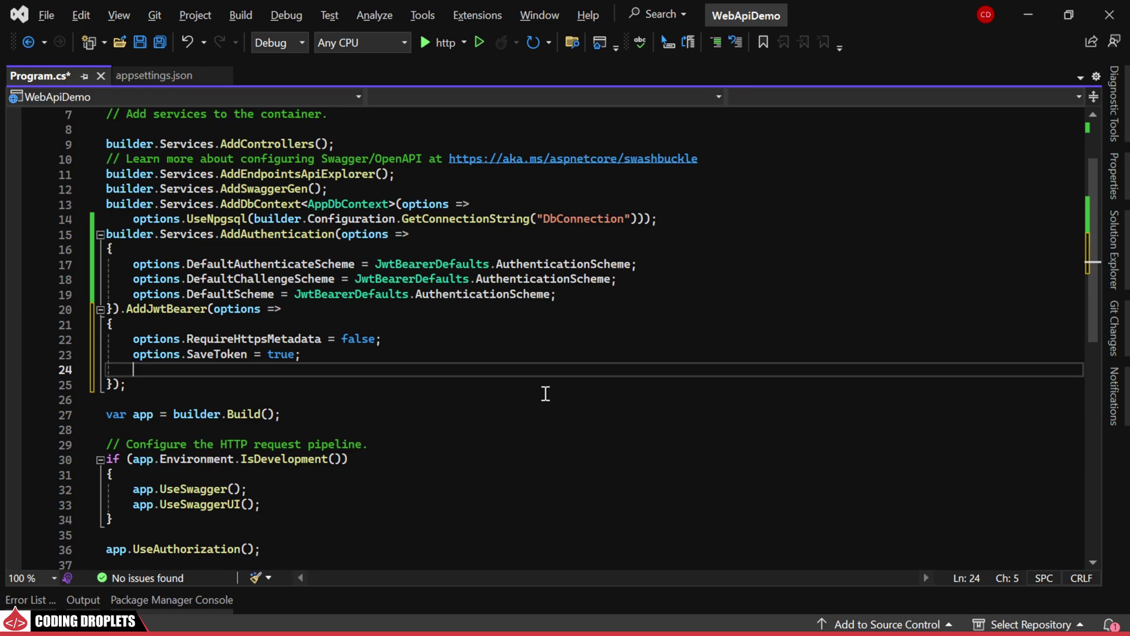
{"action": "type", "text": "options.Tok"}
{"action": "key", "text": "Down"}
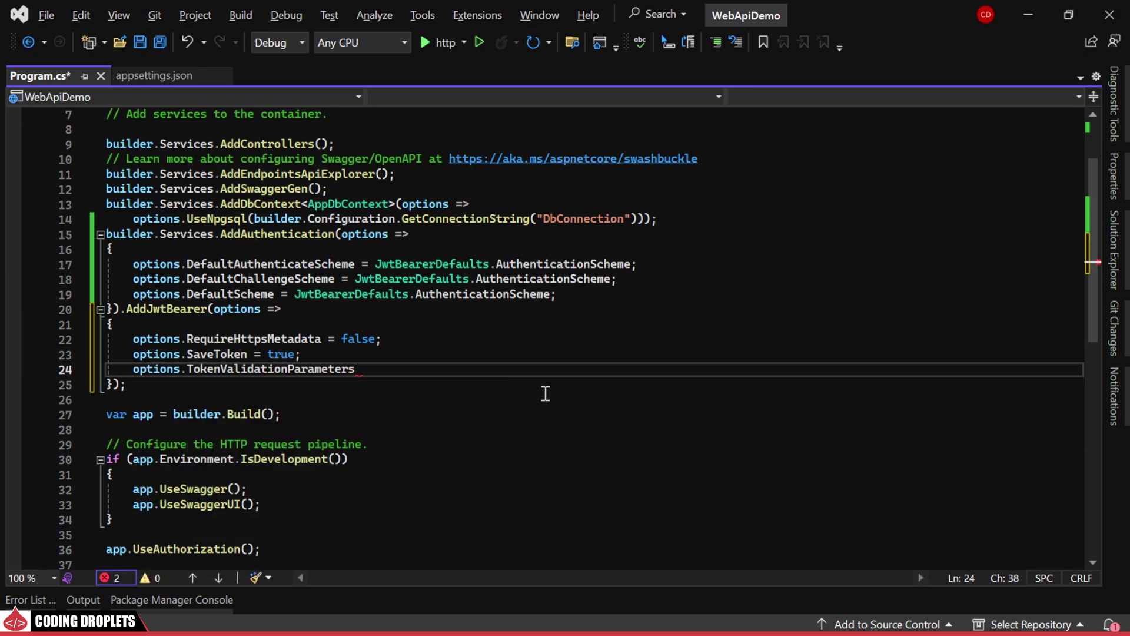
{"action": "key", "text": "ctrl+v"}
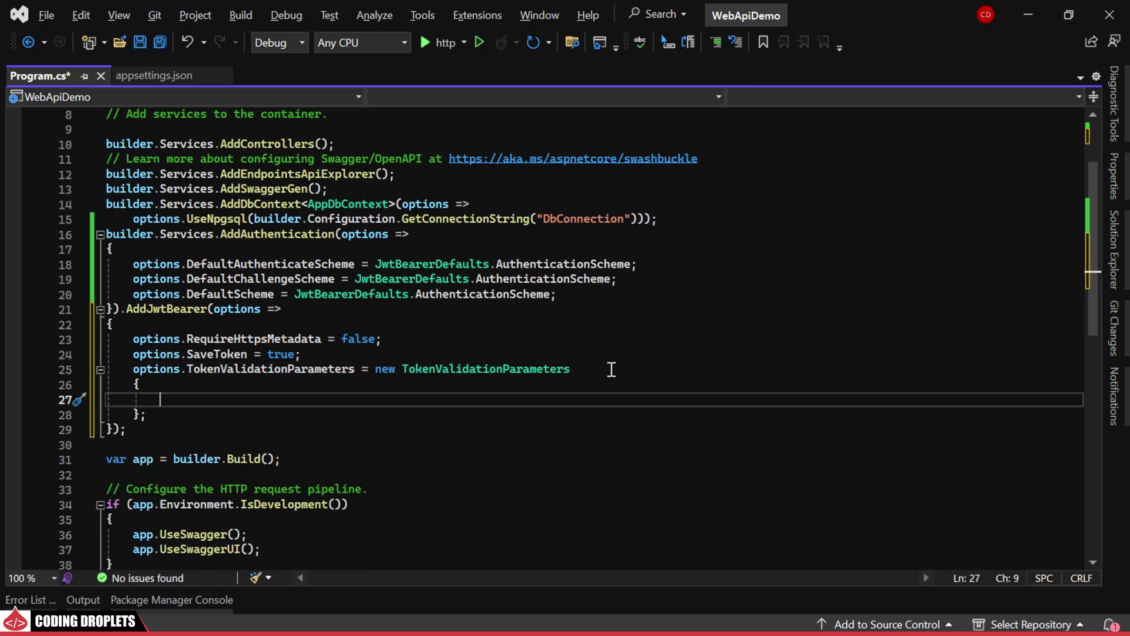
{"action": "type", "text": "ValidIssuer = builder.Configuration[\"JwtConfig:Issuer\"],         ValidAudience = builder.Configuration[\"JwtConfig:Audience\"],"}
{"action": "key", "text": "ctrl+s"}
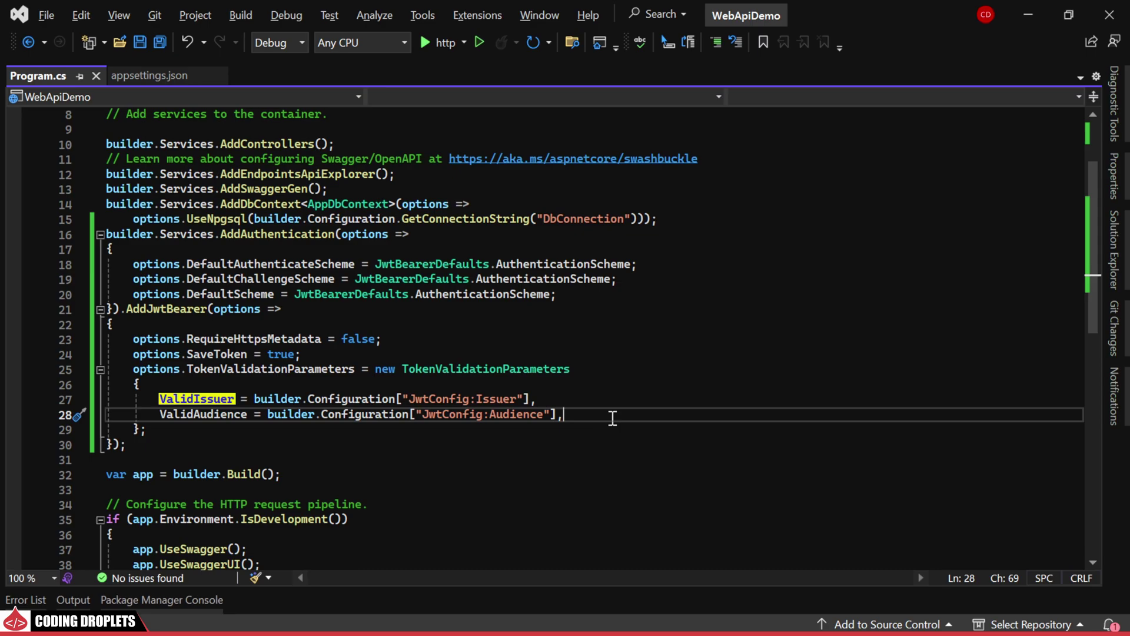
{"action": "key", "text": "Return"}
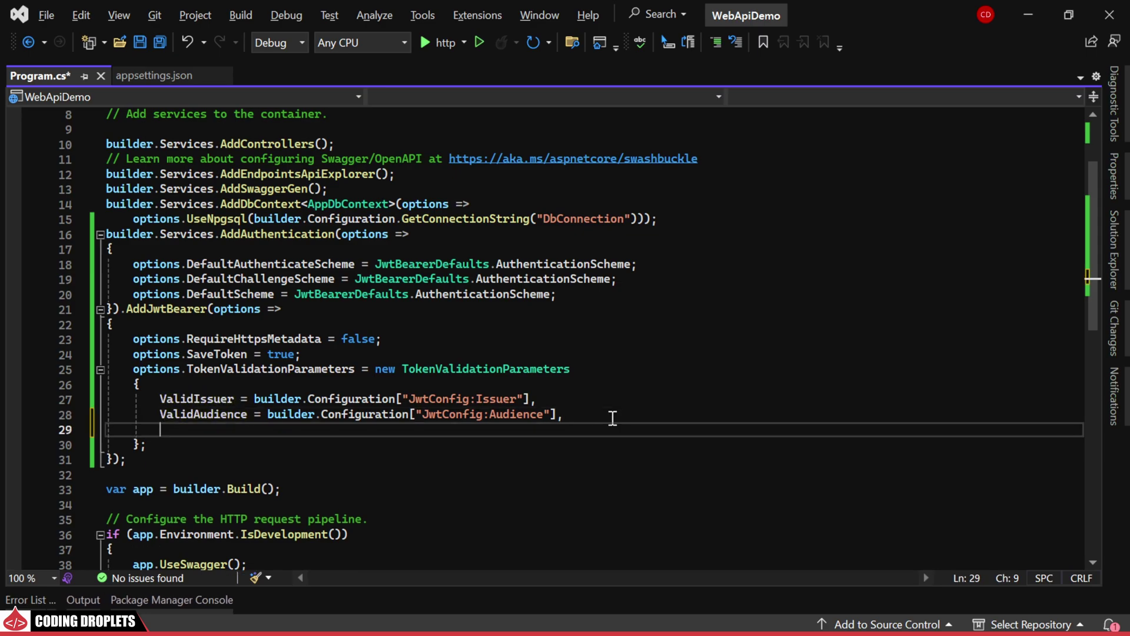
{"action": "type", "text": "IssuerSigningKey = new SymmetricSecurityKey(Encoding.UTF8.GetBytes(builder.Configuration[\"JwtConfig:Key\"]!)),"}
{"action": "key", "text": "Return"}
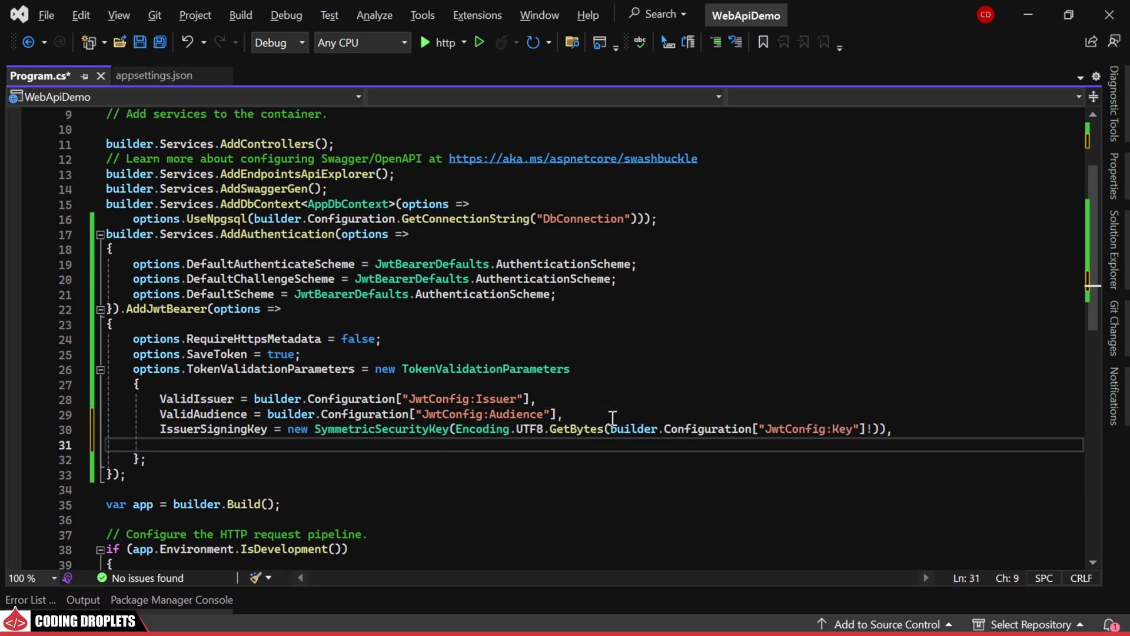
{"action": "type", "text": "ValidateIssuer = true,         ValidateAudience = true,         ValidateLifetime = true,         ValidateIssuerSigningKey = true"}
{"action": "left_click_drag", "start_coordinate": [1095, 225], "coordinate": [1098, 245]}
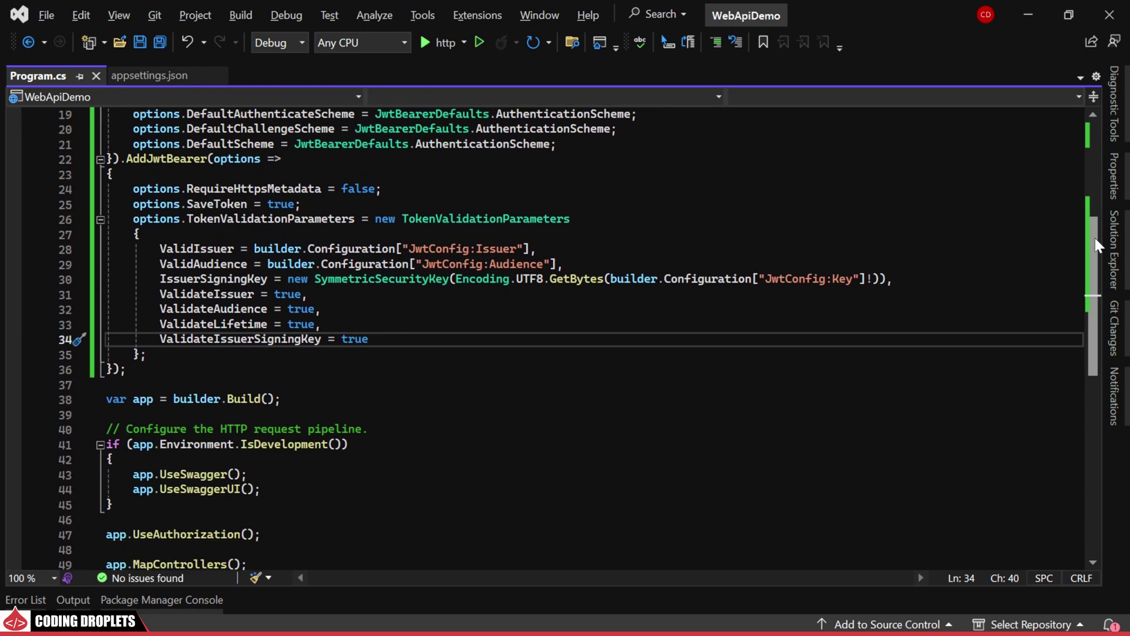
{"action": "left_click", "coordinate": [355, 369]}
Register builder.Services.AddAuthorization() and add UseAuthentication() just above UseAuthorization().
{"action": "key", "text": "Return"}
{"action": "type", "text": "builder"}
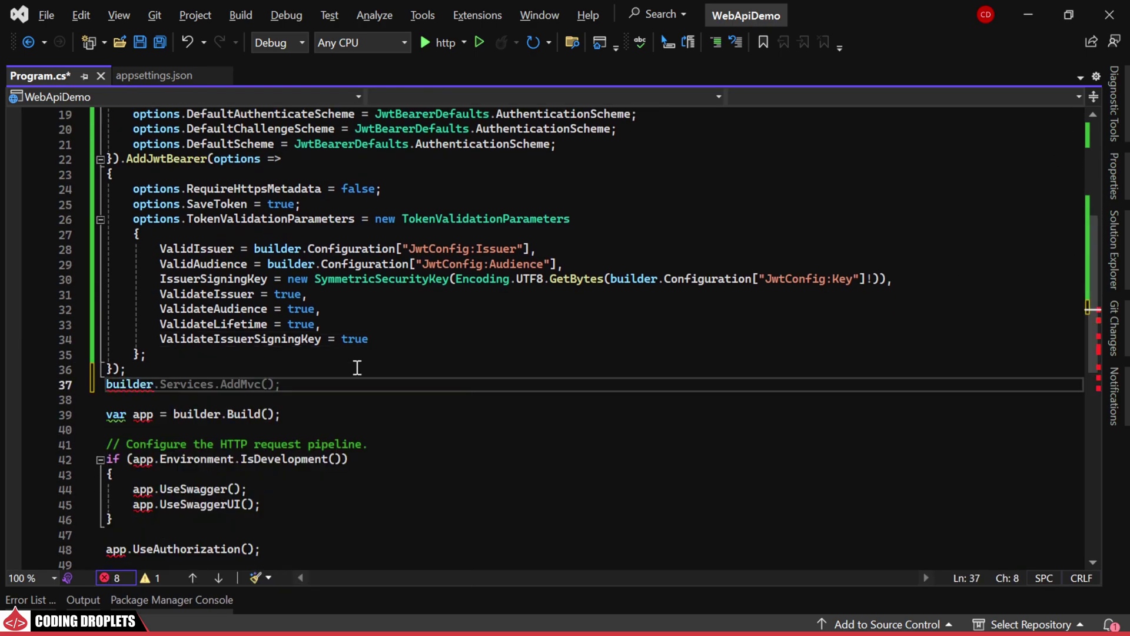
{"action": "type", "text": ".Services.AddAutho"}
{"action": "key", "text": "Tab"}
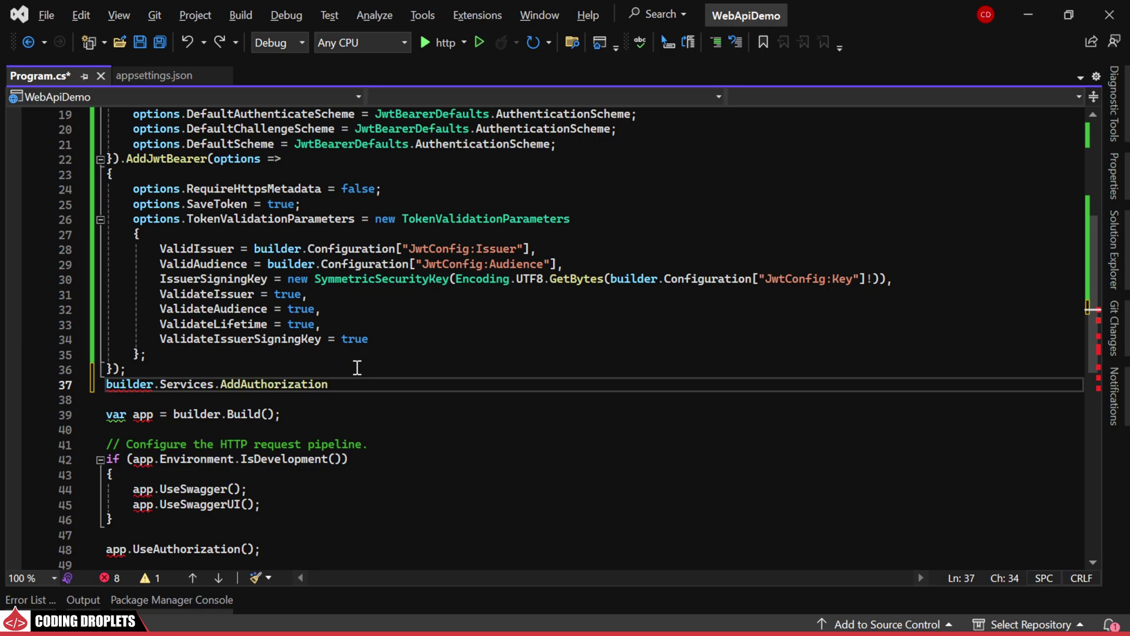
{"action": "type", "text": "();"}
{"action": "scroll", "coordinate": [457, 371], "scroll_direction": "down", "scroll_amount": 1}
{"action": "scroll", "coordinate": [457, 371], "scroll_direction": "down", "scroll_amount": 2}
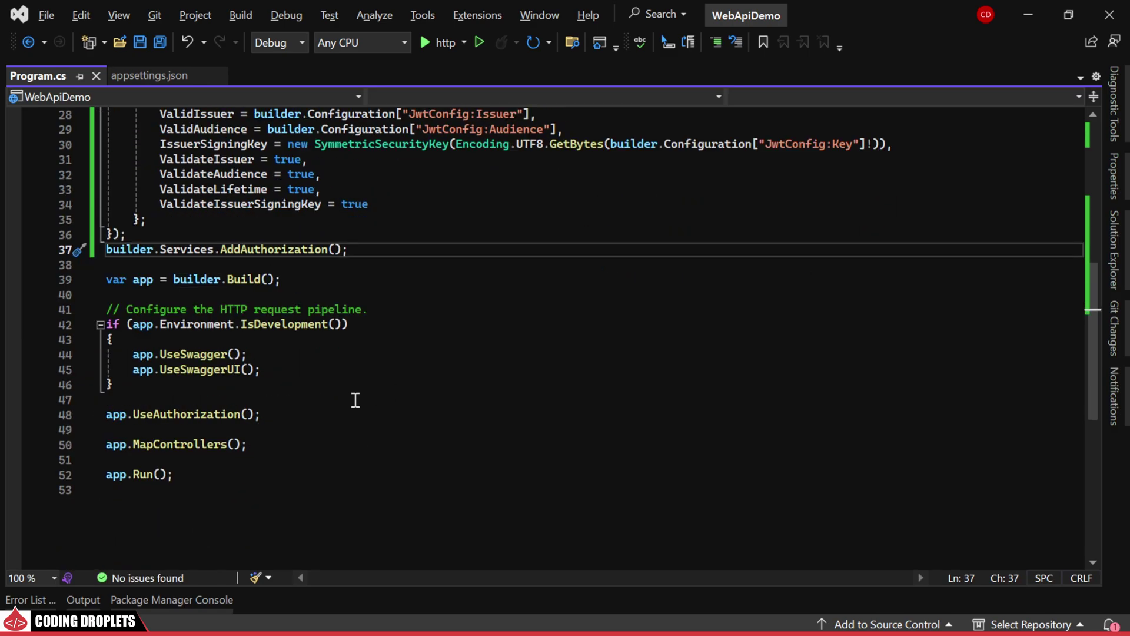
{"action": "left_click", "coordinate": [264, 403]}
{"action": "type", "text": "app.UseAuthentication();"}
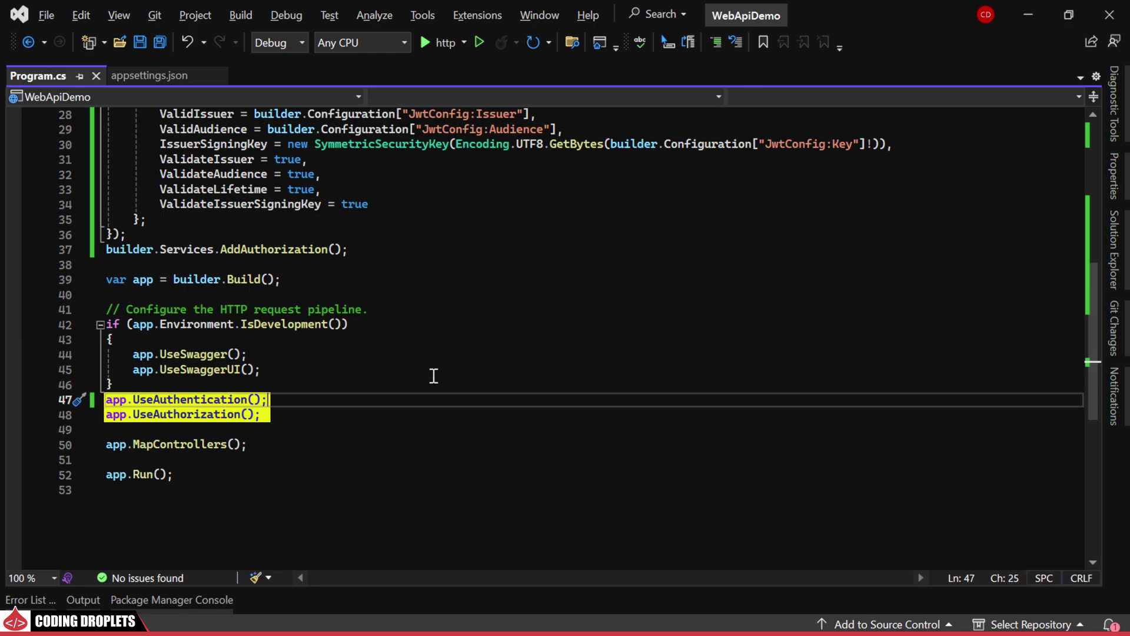
Create an Api folder under Models and add a LoginRequestModel class file to it.
{"action": "left_click", "coordinate": [1118, 265]}
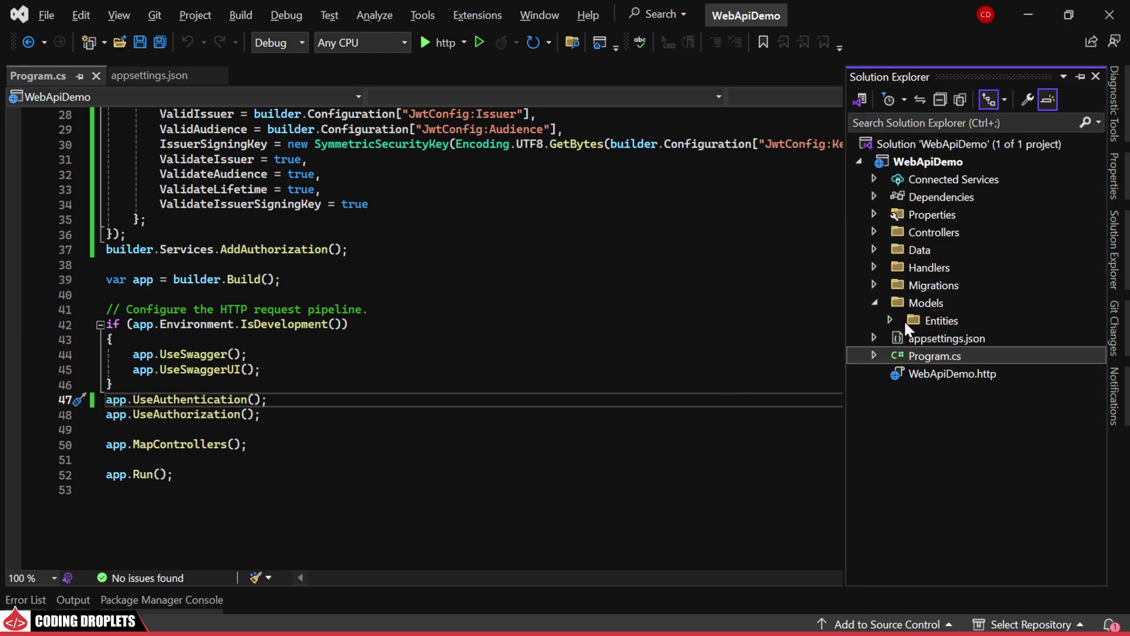
{"action": "right_click", "coordinate": [928, 294]}
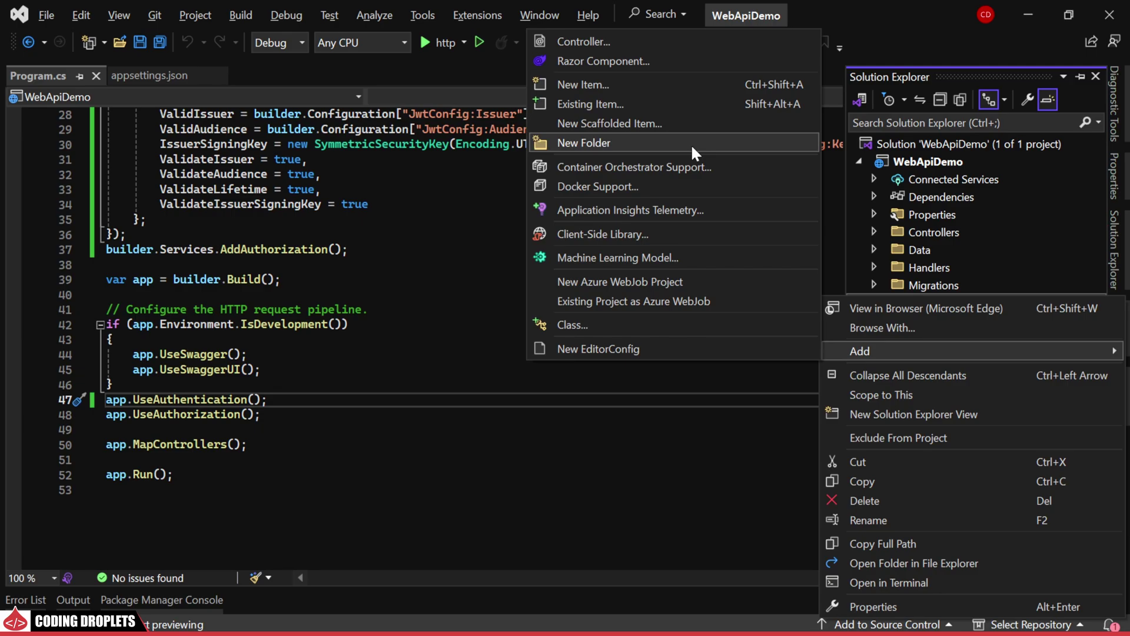
{"action": "key", "text": "d"}
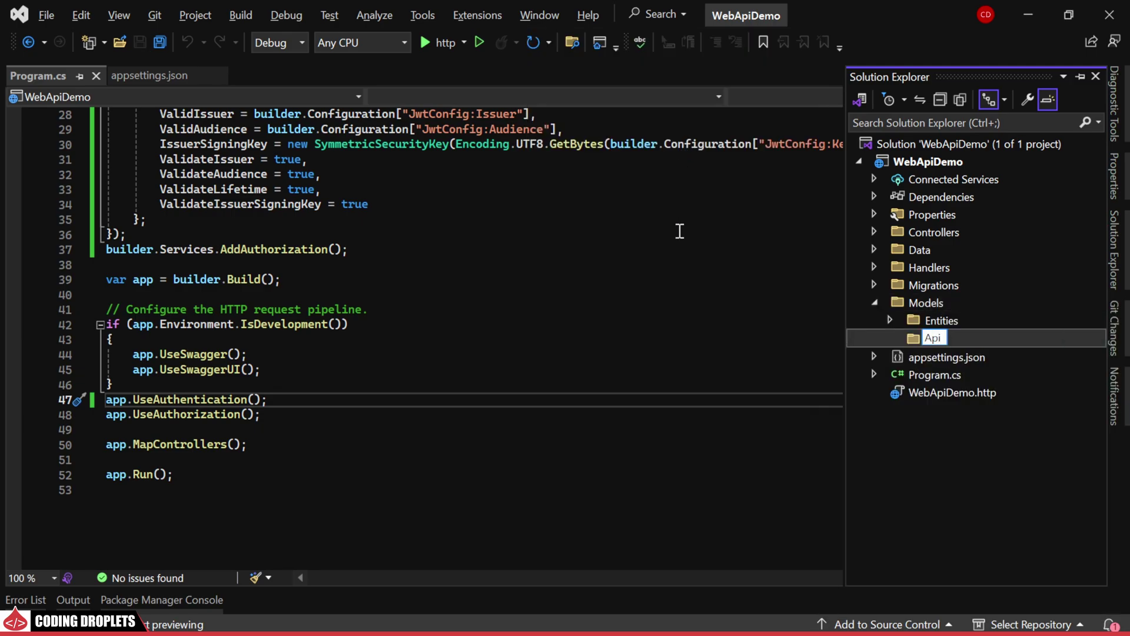
{"action": "key", "text": "Return"}
{"action": "right_click", "coordinate": [921, 332]}
{"action": "mouse_move", "coordinate": [870, 381]}
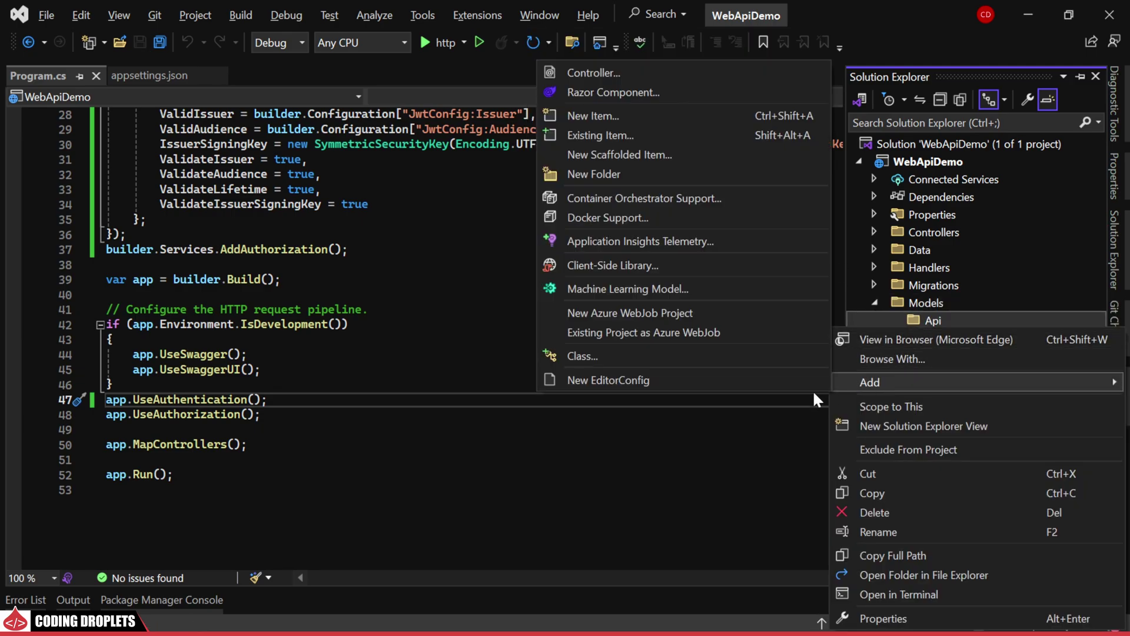
{"action": "left_click", "coordinate": [600, 116]}
{"action": "type", "text": "LoginRequestModel"}
{"action": "key", "text": "Return"}
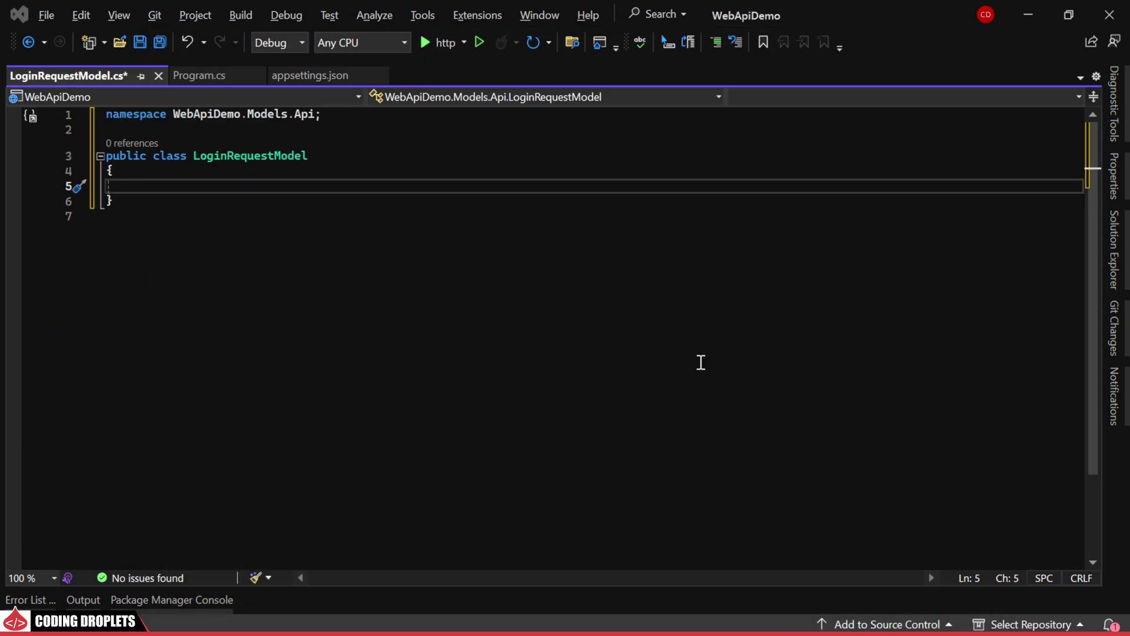
{"action": "type", "text": "public string? UserName { get; set; }"}
Finish LoginRequestModel's Password property and save the file.
{"action": "key", "text": "Return"}
{"action": "key", "text": "Tab"}
{"action": "key", "text": "ctrl+s"}
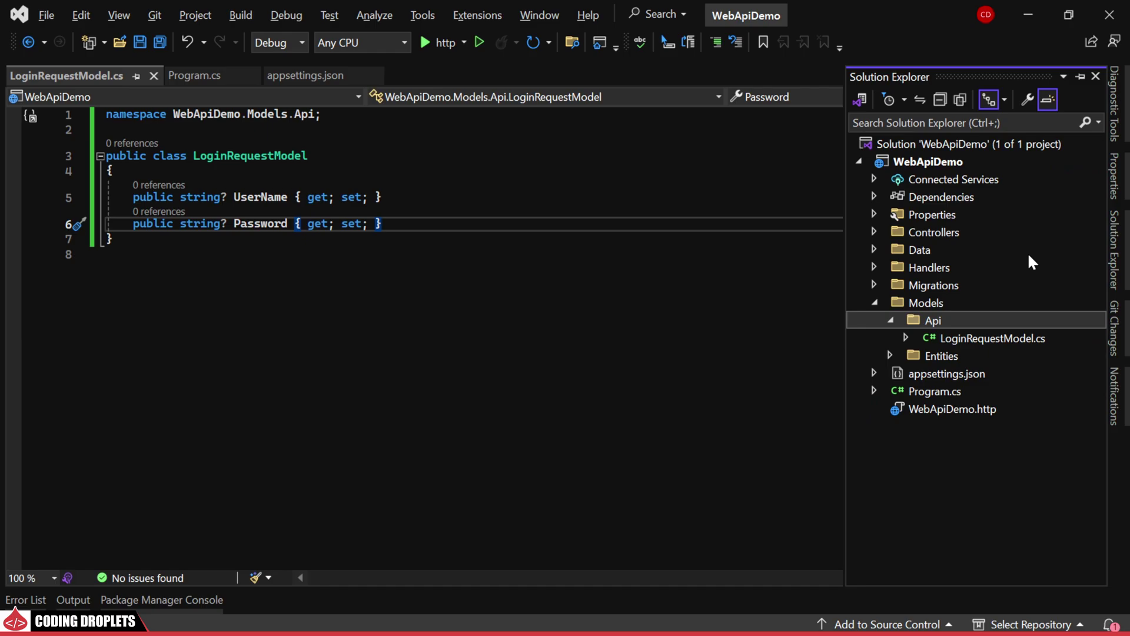
Add a LoginResponseModel class in Api with UserName, AccessToken and int ExpiresIn, saved.
{"action": "right_click", "coordinate": [932, 326]}
{"action": "left_click", "coordinate": [700, 338]}
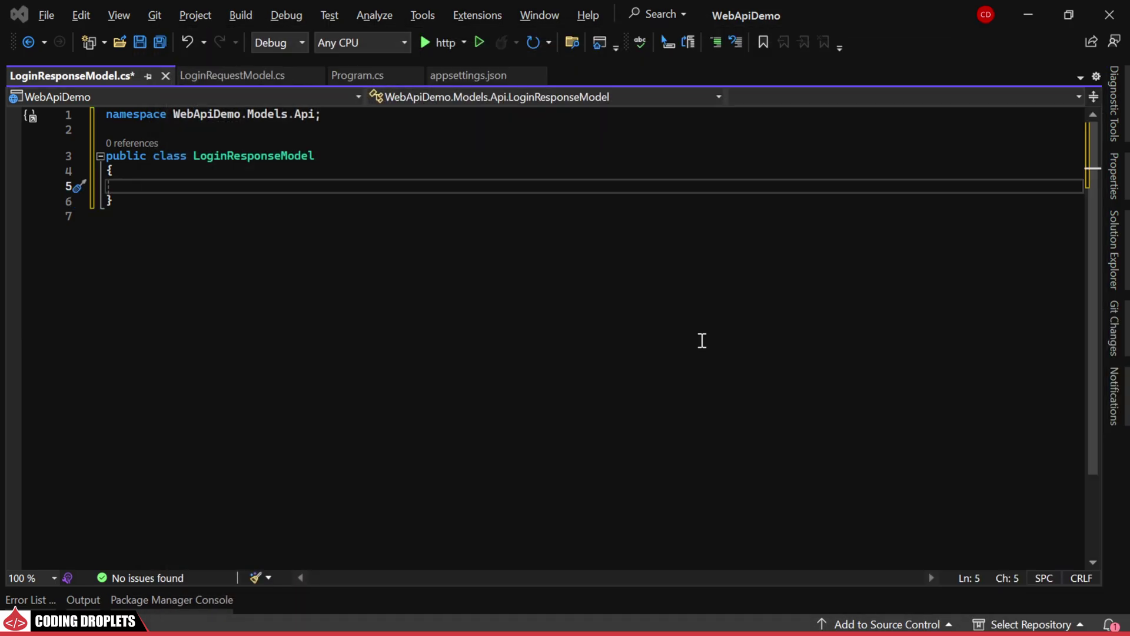
{"action": "type", "text": "public string? UserName { get; set; }"}
{"action": "key", "text": "Return"}
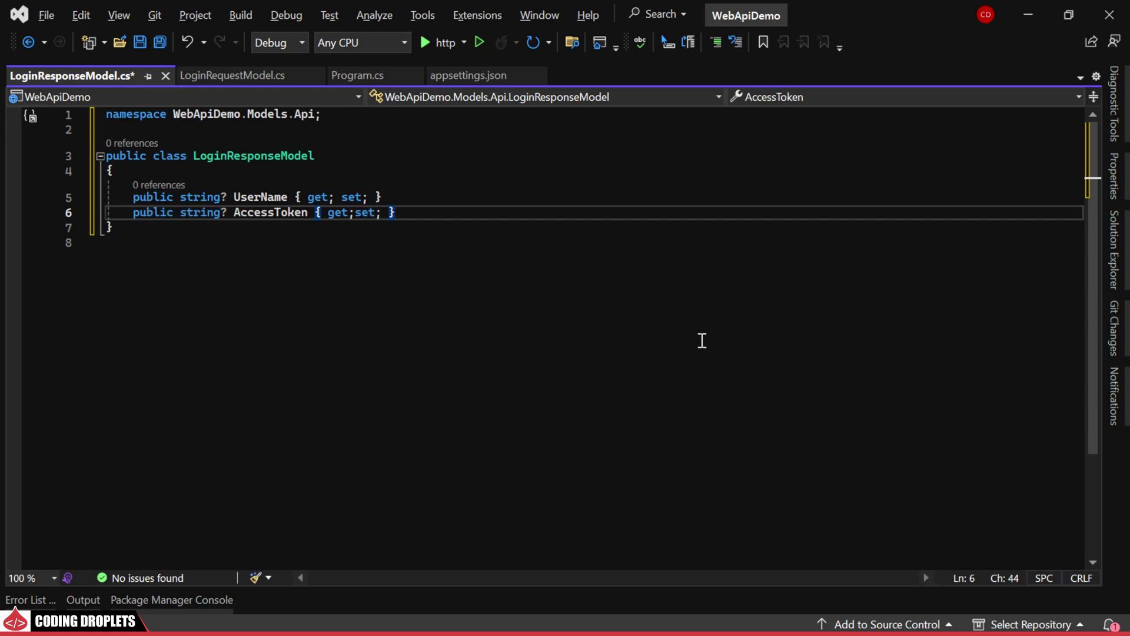
{"action": "key", "text": "Return"}
{"action": "key", "text": "Tab"}
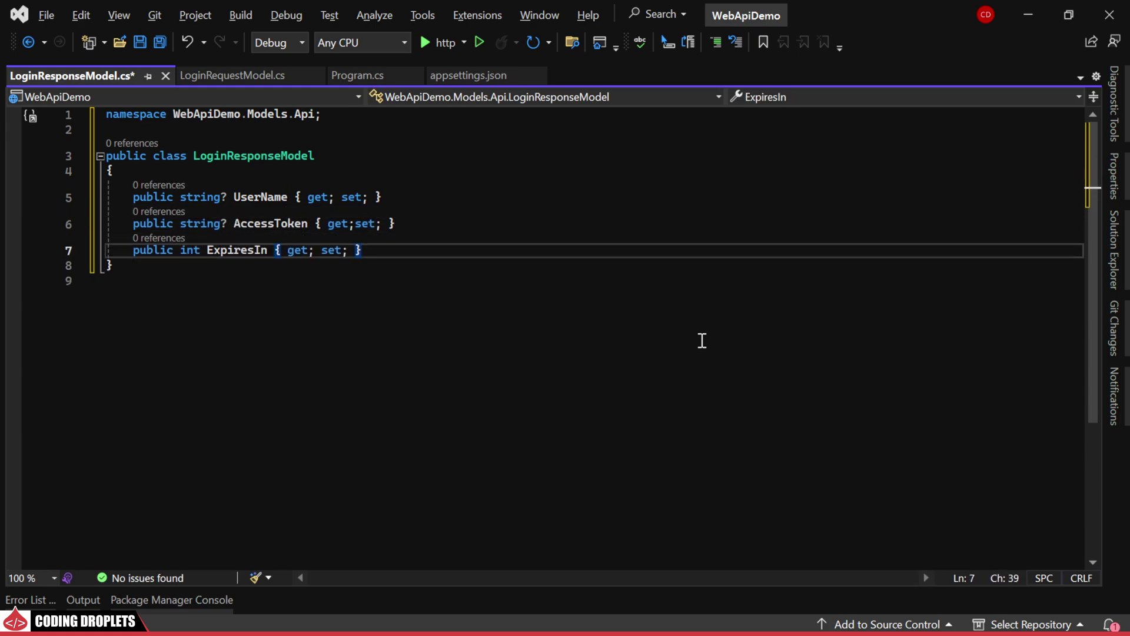
{"action": "key", "text": "ctrl+s"}
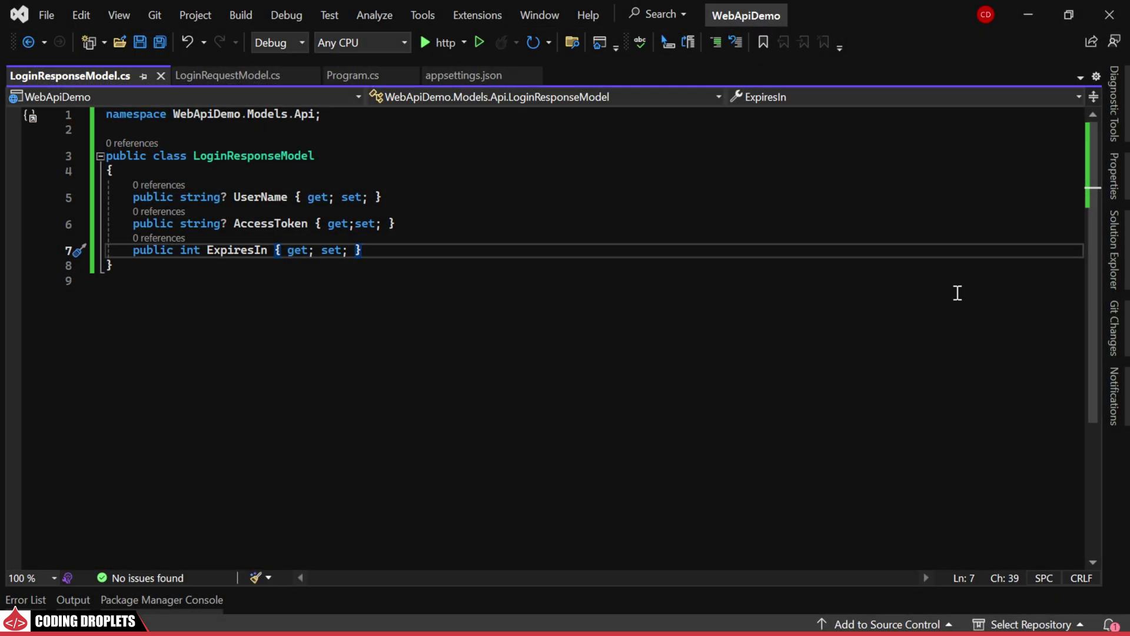
Create a Services folder in WebApiDemo containing a new JwtService class.
{"action": "left_click", "coordinate": [1114, 249]}
{"action": "right_click", "coordinate": [945, 164]}
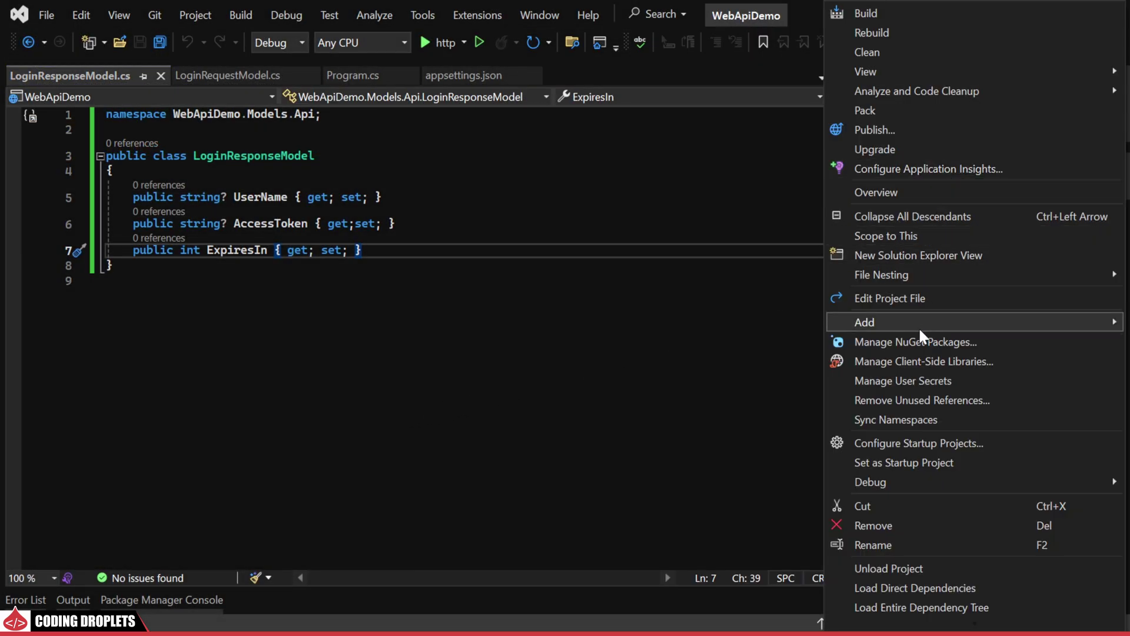
{"action": "left_click", "coordinate": [674, 71]}
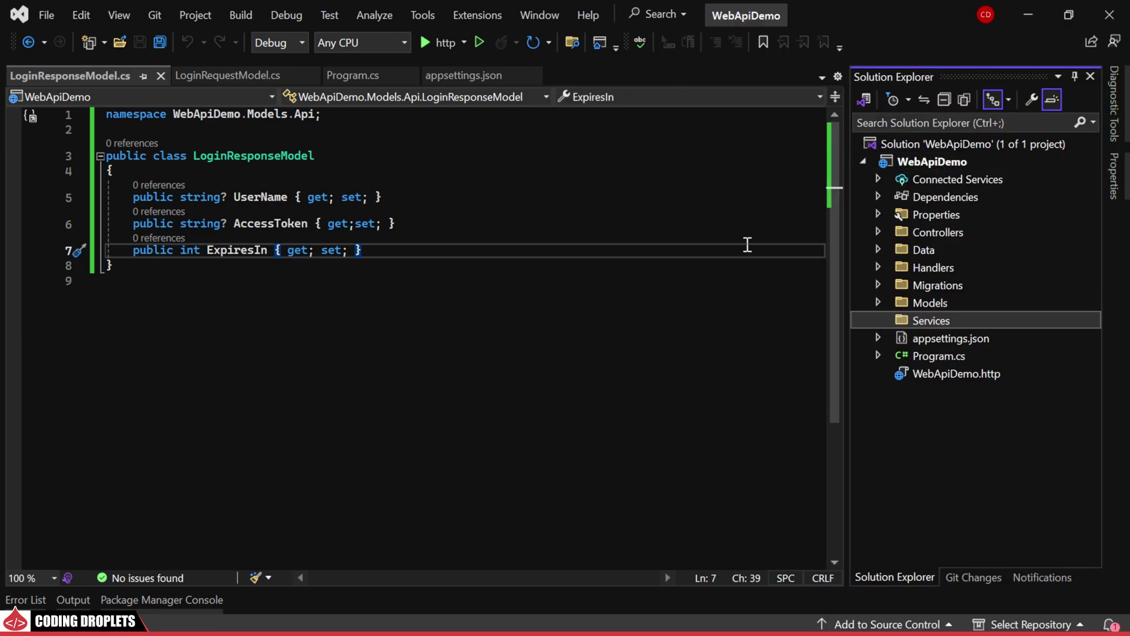
{"action": "right_click", "coordinate": [910, 321]}
{"action": "mouse_move", "coordinate": [971, 374]}
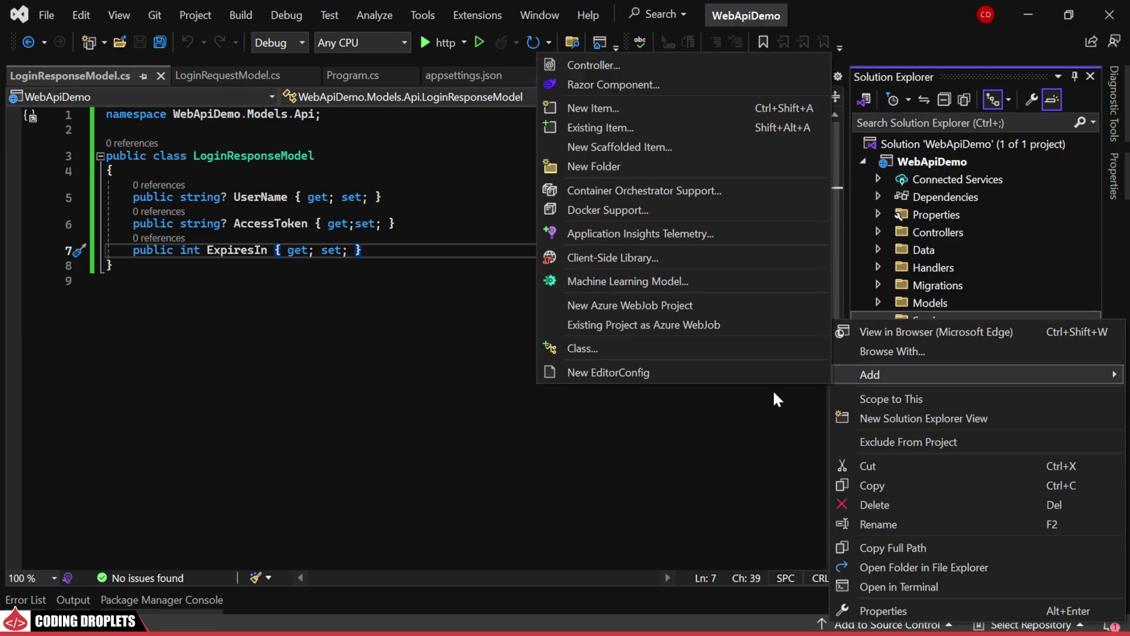
{"action": "left_click", "coordinate": [723, 350]}
{"action": "key", "text": "Return"}
{"action": "type", "text": "ctor"}
Give JwtService a constructor assigning AppDbContext and IConfiguration to private readonly fields.
{"action": "key", "text": "Tab"}
{"action": "key", "text": "Tab"}
{"action": "key", "text": "Up"}
{"action": "key", "text": "Up"}
{"action": "key", "text": "End"}
{"action": "key", "text": "Left"}
{"action": "type", "text": "App"}
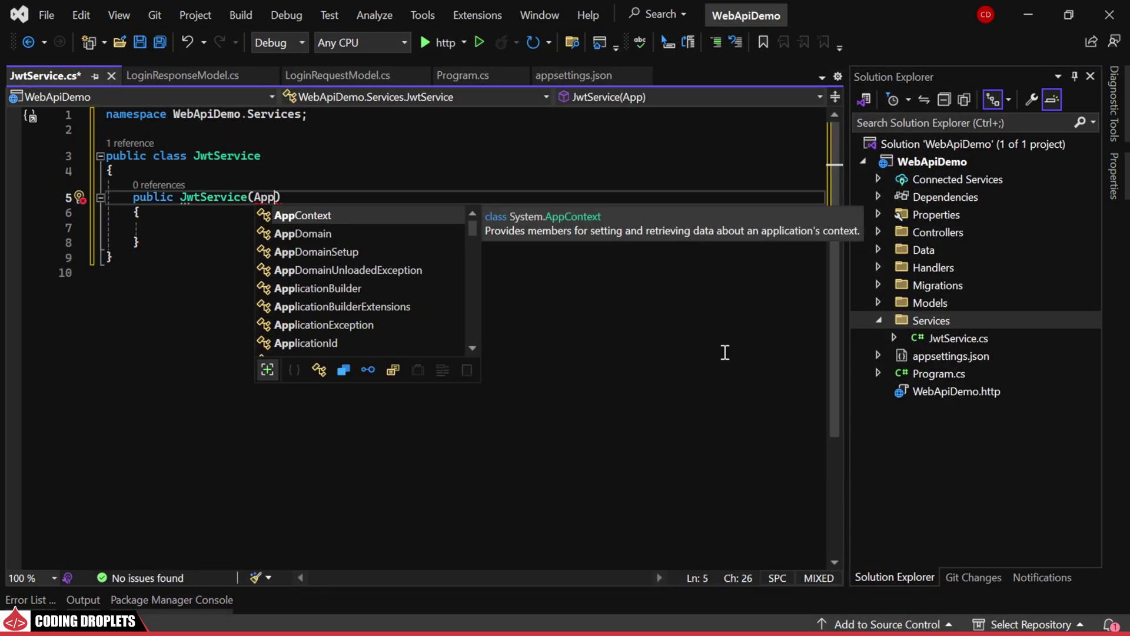
{"action": "type", "text": "DbContext dbContext, IConfiguration configuration"}
{"action": "key", "text": "Down"}
{"action": "key", "text": "Up"}
{"action": "key", "text": "Up"}
{"action": "key", "text": "Return"}
{"action": "key", "text": "Return"}
{"action": "key", "text": "Up"}
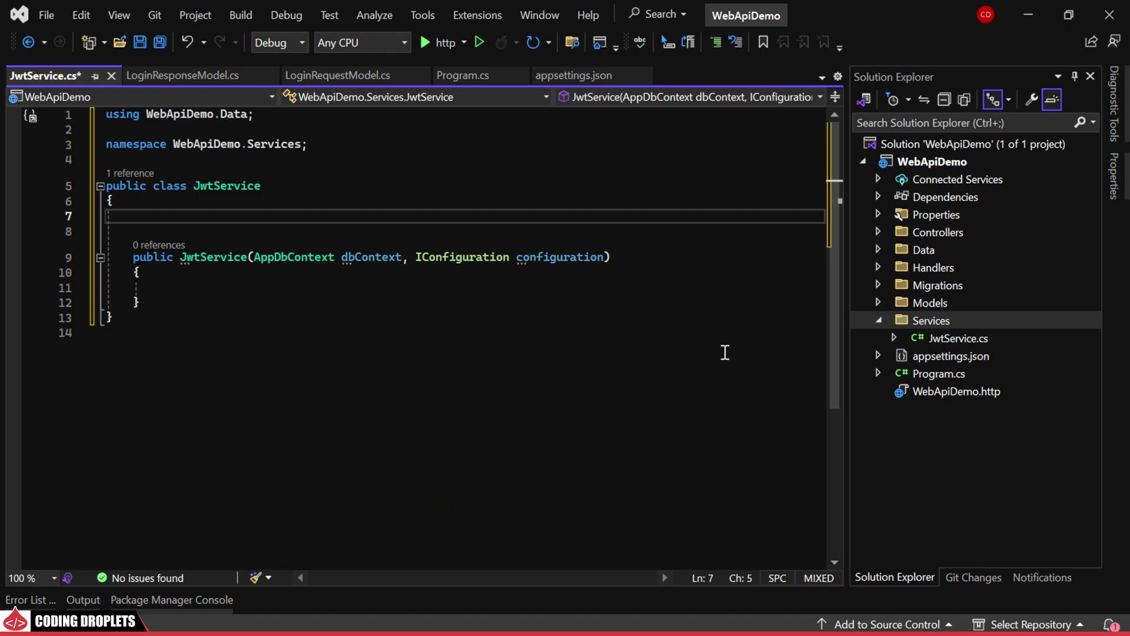
{"action": "type", "text": "private readonly AppDbContext _dbContext;"}
{"action": "key", "text": "Return"}
{"action": "type", "text": "private readonly IConfiguration _configuration;"}
{"action": "key", "text": "Down"}
{"action": "key", "text": "Down"}
{"action": "key", "text": "Down"}
{"action": "key", "text": "Down"}
{"action": "type", "text": "_dbContext = dbContext;"}
{"action": "key", "text": "Return"}
{"action": "type", "text": "_configuration = configuration;"}
{"action": "key", "text": "ctrl+s"}
{"action": "left_click_drag", "start_coordinate": [839, 203], "coordinate": [845, 253]}
Add the async Authenticate(LoginRequestModel) method, returning null for blank username or password.
{"action": "left_click", "coordinate": [442, 213]}
{"action": "key", "text": "Return"}
{"action": "key", "text": "Return"}
{"action": "type", "text": "public async Task <LoginResponseModel?> Authenticate(LoginRequestModel request) {"}
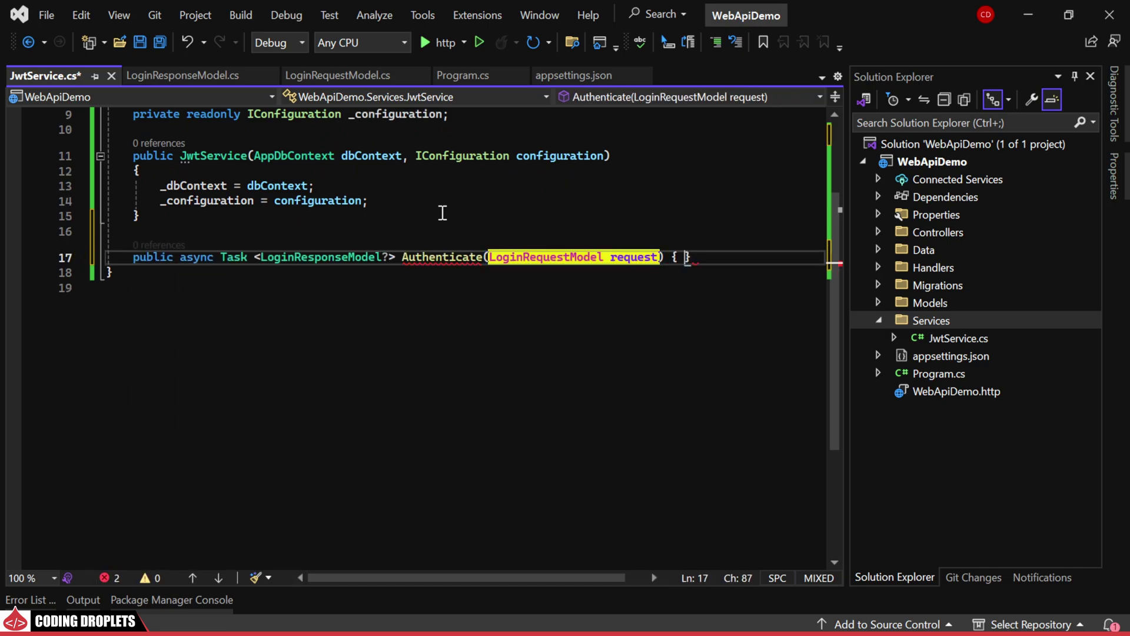
{"action": "key", "text": "Return"}
{"action": "key", "text": "ctrl+d"}
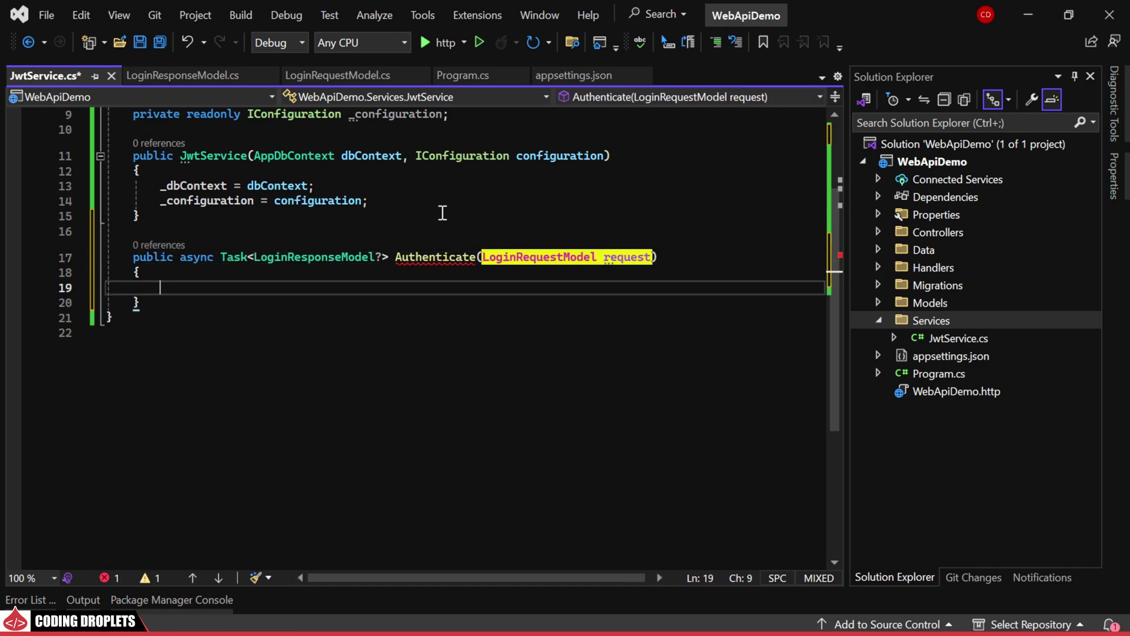
{"action": "key", "text": "ctrl+s"}
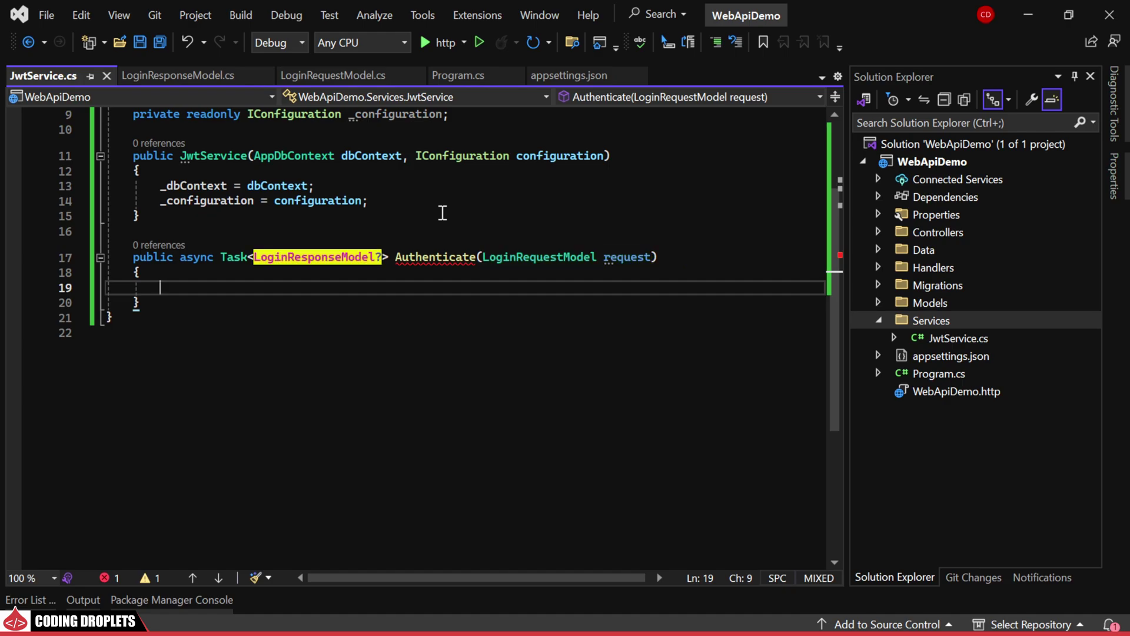
{"action": "type", "text": "if (string.IsNullOrWhiteSpace(request.UserName) || string.IsNullOrWhiteSpace(request.Password))             return null;"}
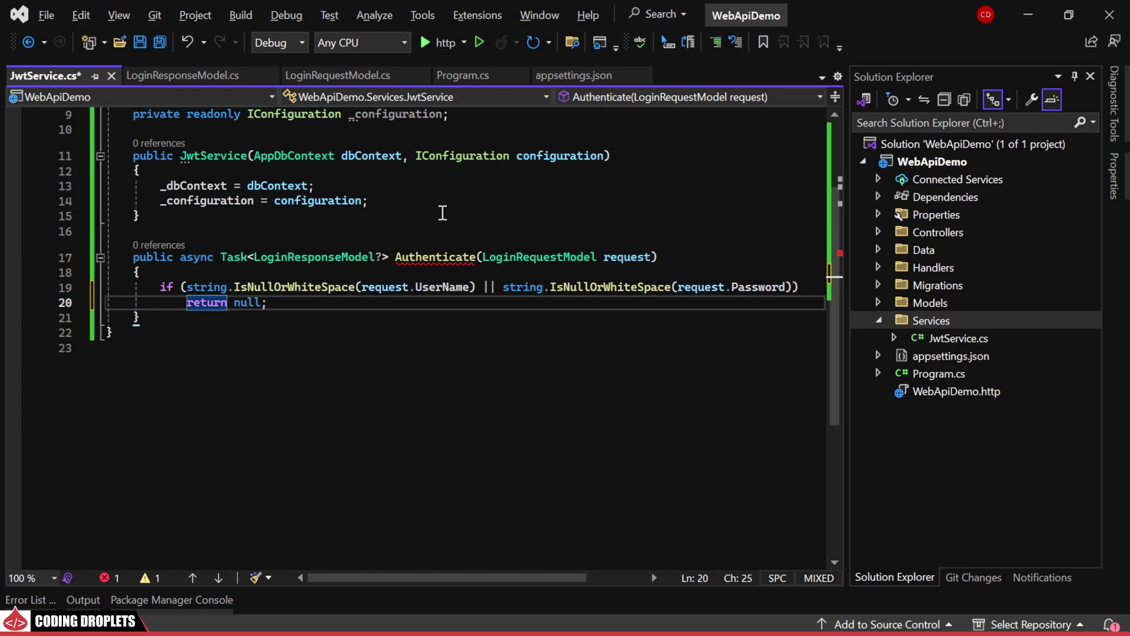
{"action": "key", "text": "Return"}
{"action": "key", "text": "Return"}
Look up the user with FirstOrDefaultAsync and return null if missing or password verification fails.
{"action": "left_click", "coordinate": [1077, 77]}
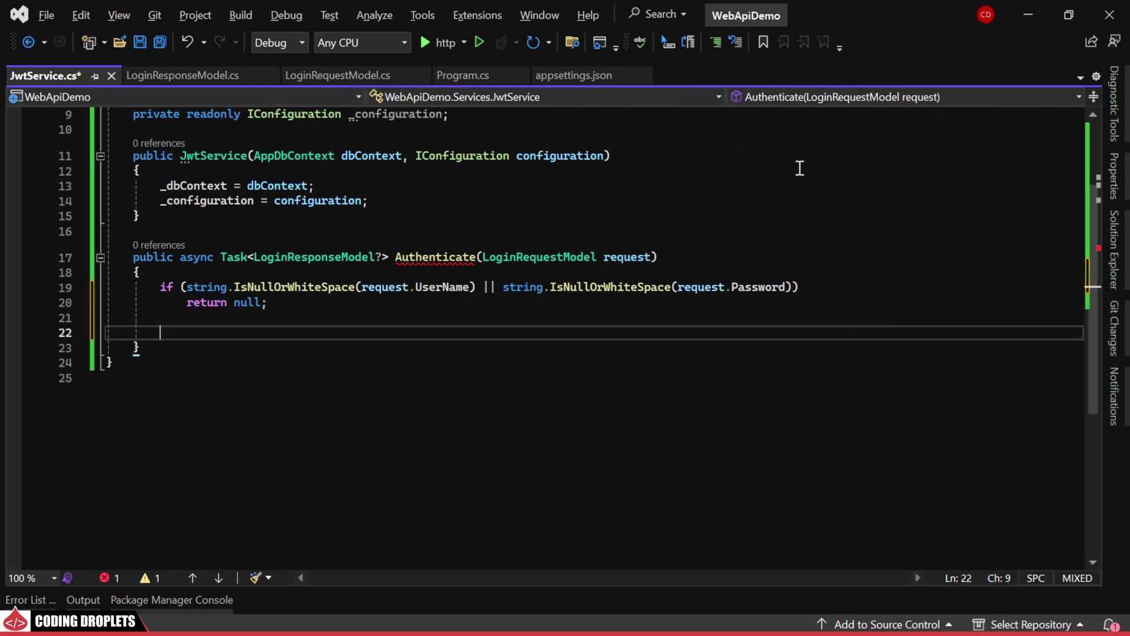
{"action": "scroll", "coordinate": [1096, 248], "scroll_direction": "down", "scroll_amount": 1}
{"action": "scroll", "coordinate": [1101, 254], "scroll_direction": "down", "scroll_amount": 1}
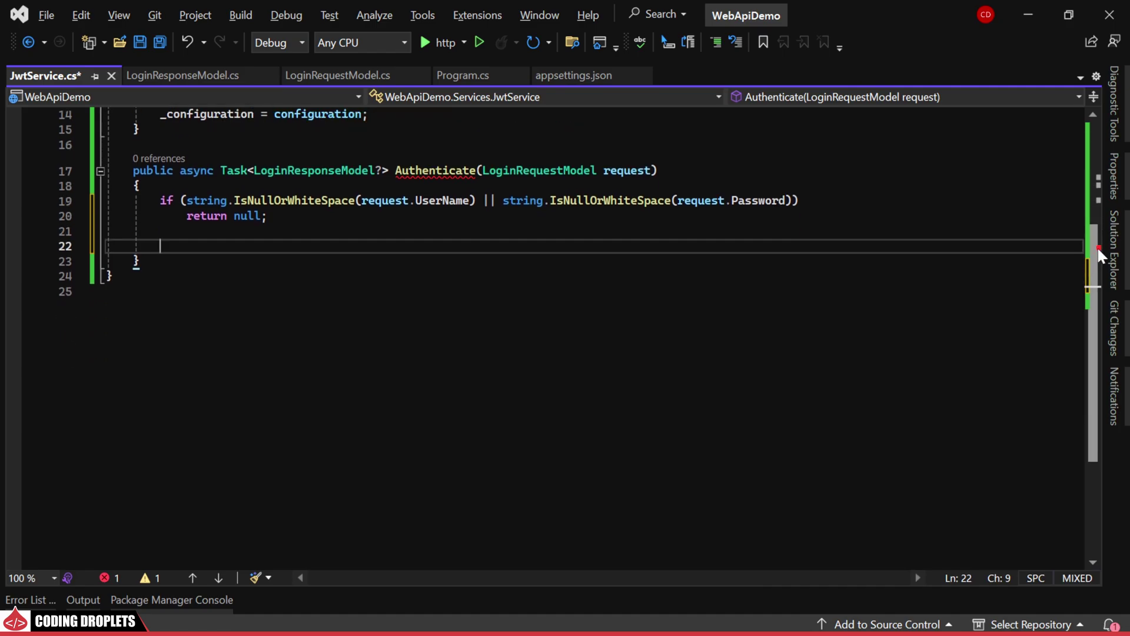
{"action": "type", "text": "var userAccount = await _dbContext.UserAccounts.Firs"}
{"action": "key", "text": "Tab"}
{"action": "type", "text": "(x => x.UserName == request.UserName);"}
{"action": "key", "text": "Return"}
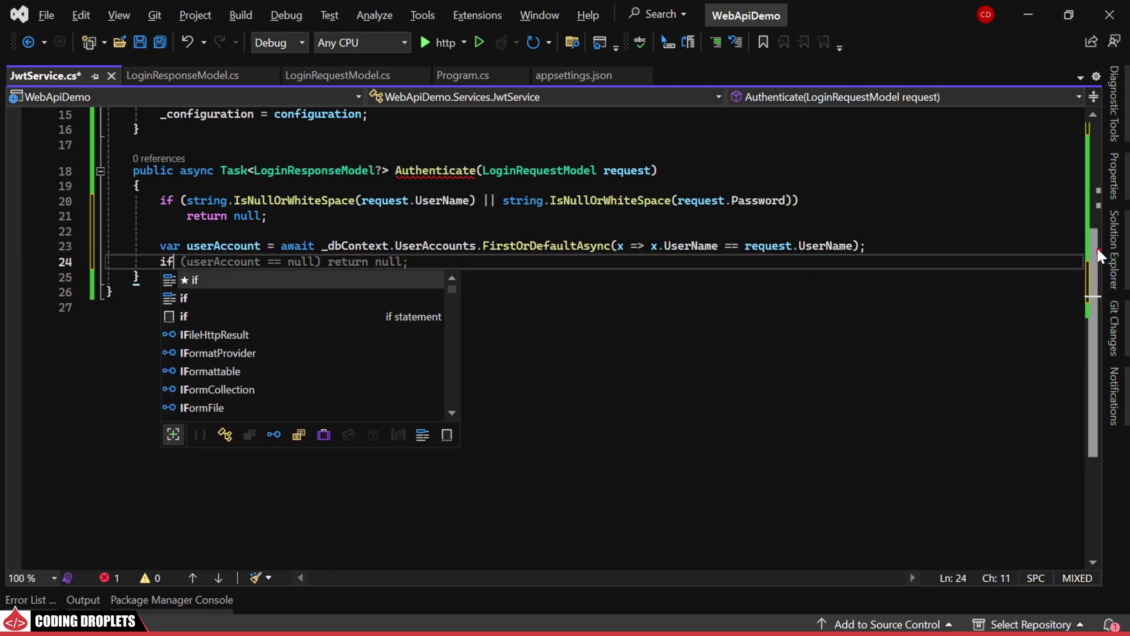
{"action": "type", "text": "if (userAccount "}
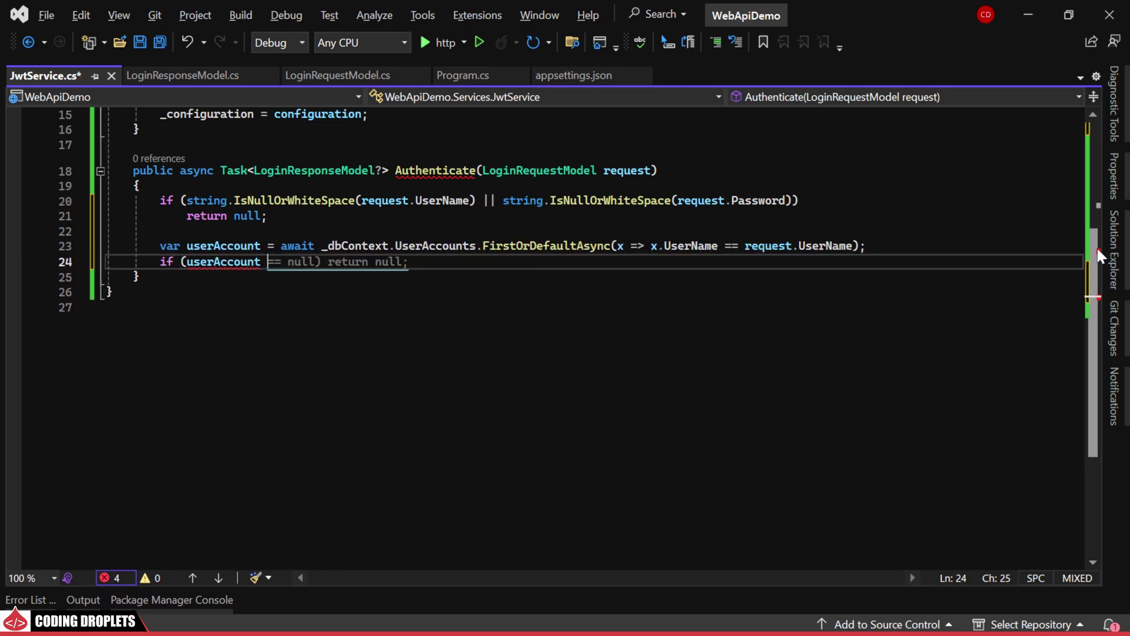
{"action": "type", "text": "is null || !"}
{"action": "key", "text": "Tab"}
{"action": "key", "text": "Return"}
{"action": "type", "text": "r"}
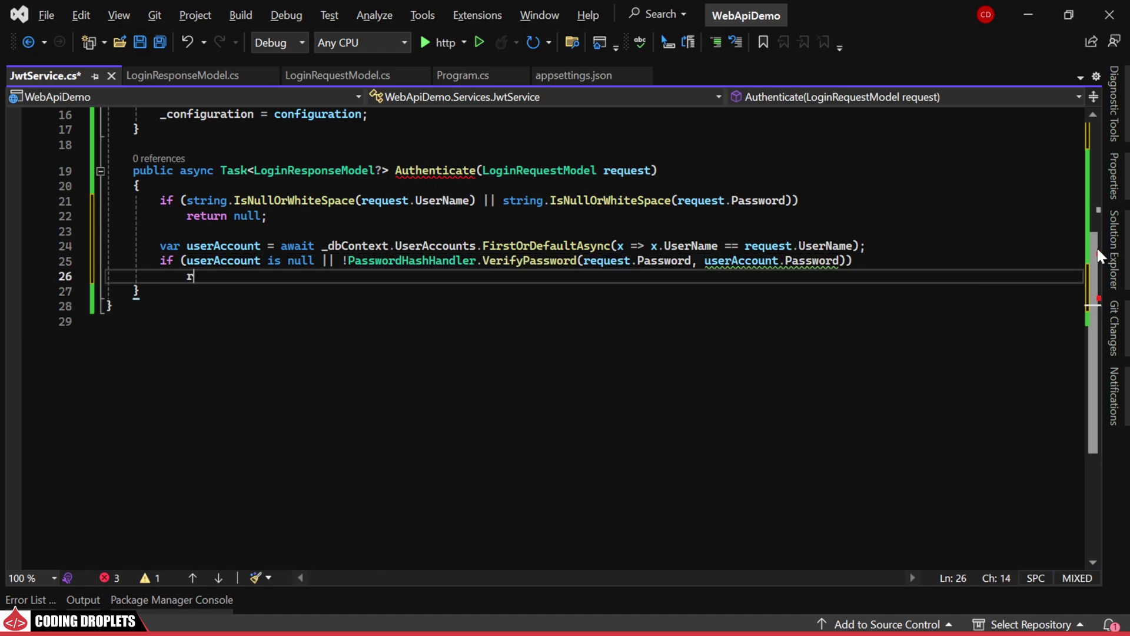
{"action": "type", "text": "eturn null;"}
{"action": "key", "text": "ctrl+s"}
{"action": "left_click", "coordinate": [1115, 253]}
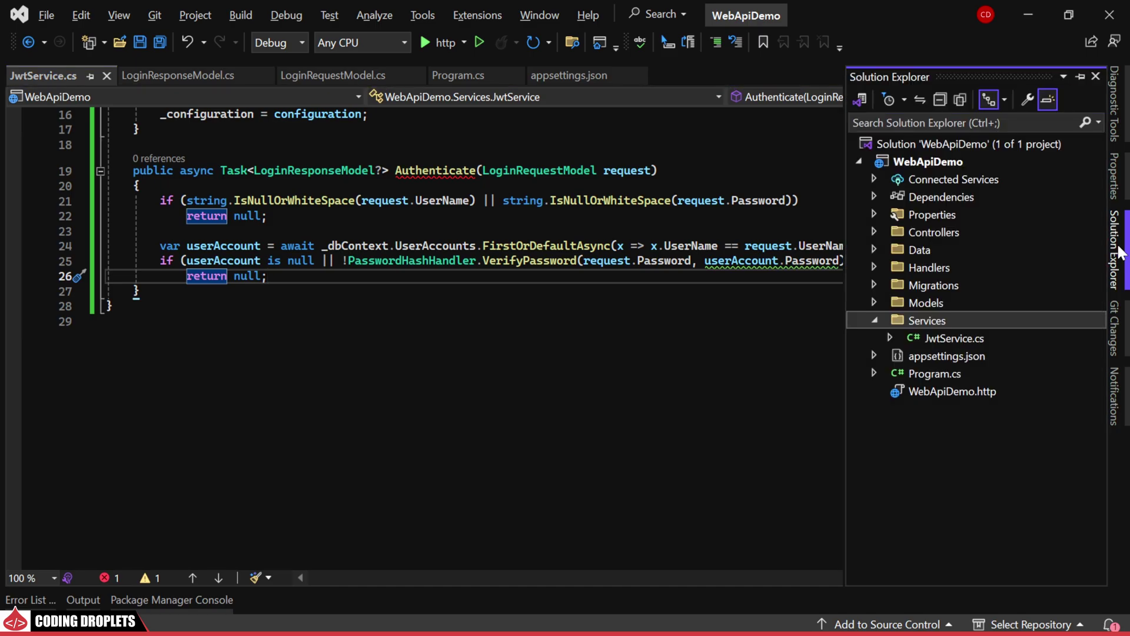
{"action": "left_click", "coordinate": [874, 267]}
{"action": "double_click", "coordinate": [944, 284]}
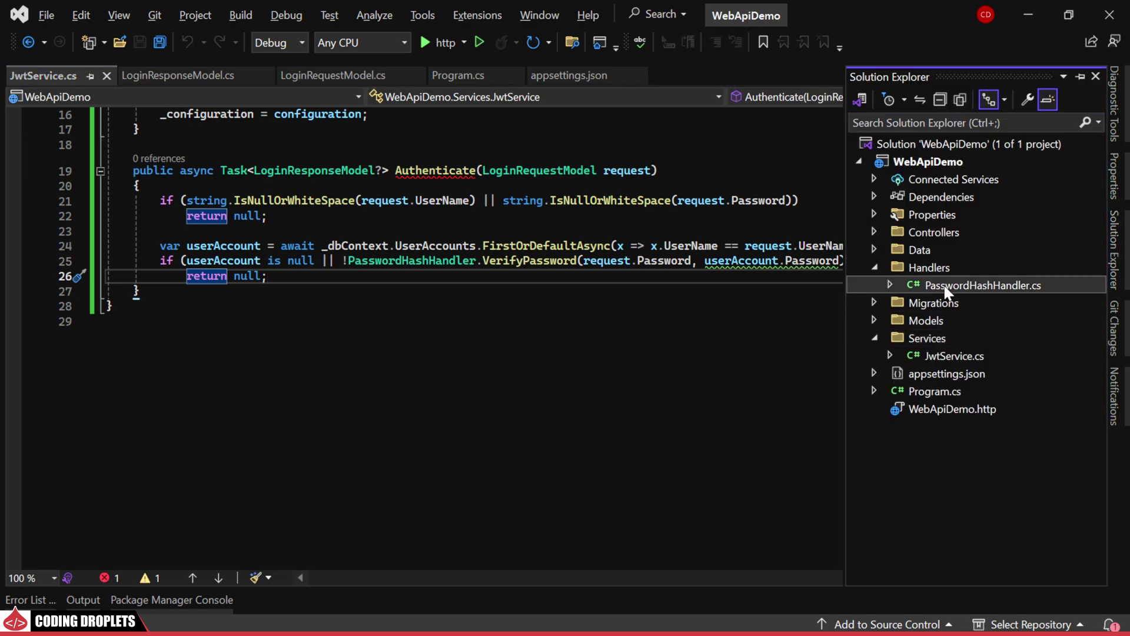
{"action": "left_click", "coordinate": [824, 265]}
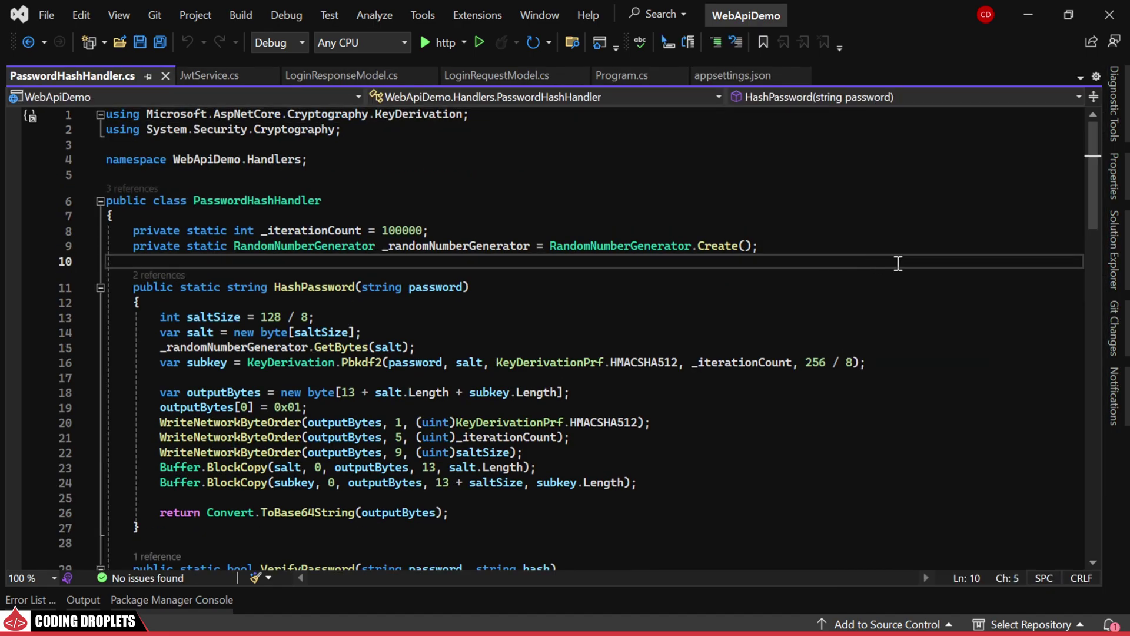
{"action": "left_click_drag", "start_coordinate": [1097, 214], "coordinate": [1098, 243]}
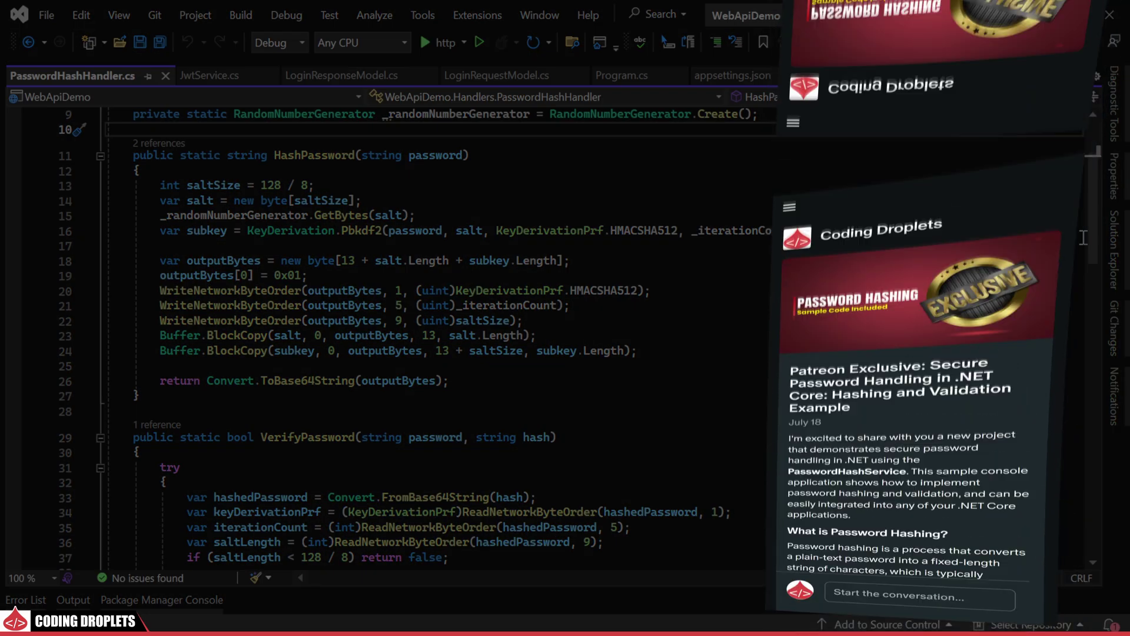
{"action": "middle_click", "coordinate": [106, 75]}
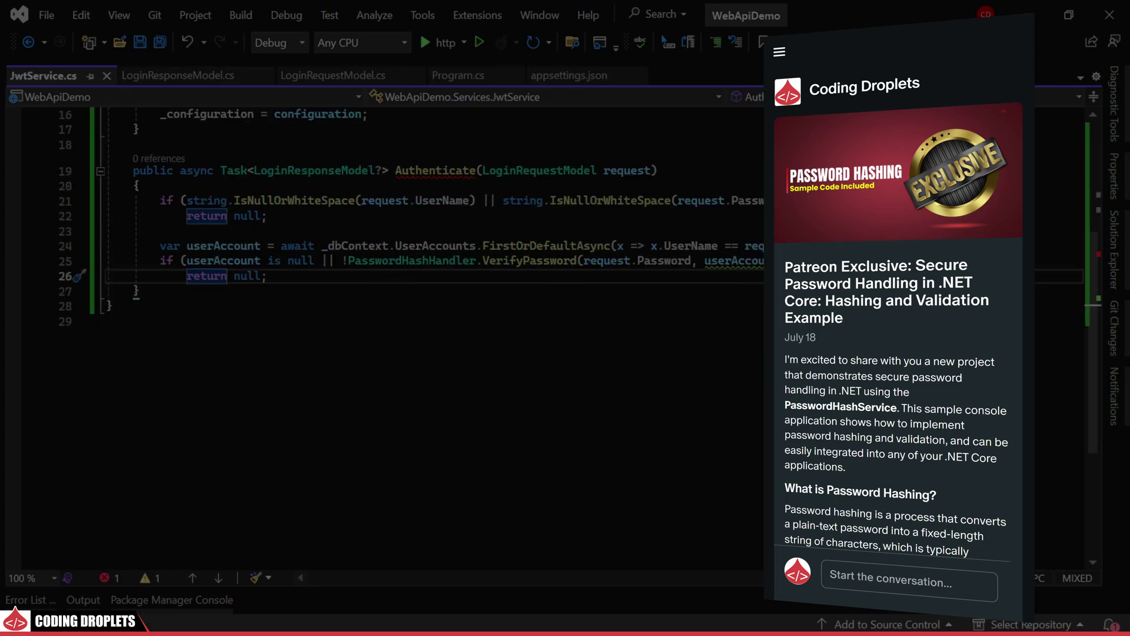
Read JwtConfig Issuer, Audience, Key and TokenValidityMins; set tokenExpiryTimeStamp via DateTime.UtcNow.AddMinutes.
{"action": "key", "text": "Return"}
{"action": "key", "text": "Return"}
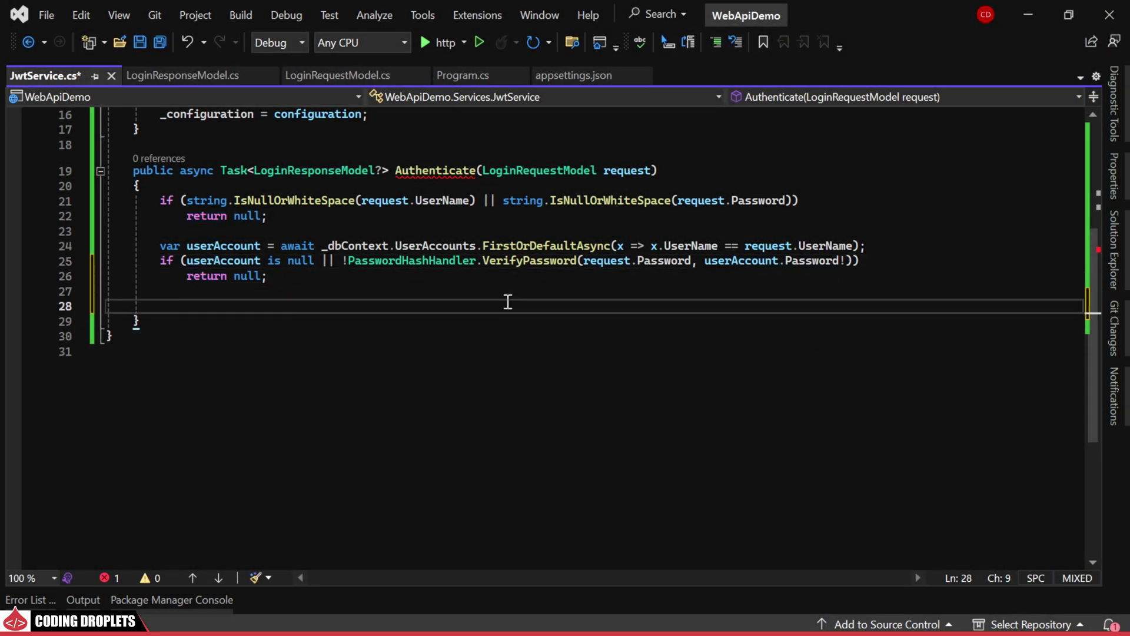
{"action": "type", "text": "var issuer = _configuration[\"JwtConfig:Issuer\"];"}
{"action": "key", "text": "Return"}
{"action": "type", "text": "var audience = _configuration[\"JwtConfig:Audience\"];"}
{"action": "key", "text": "Return"}
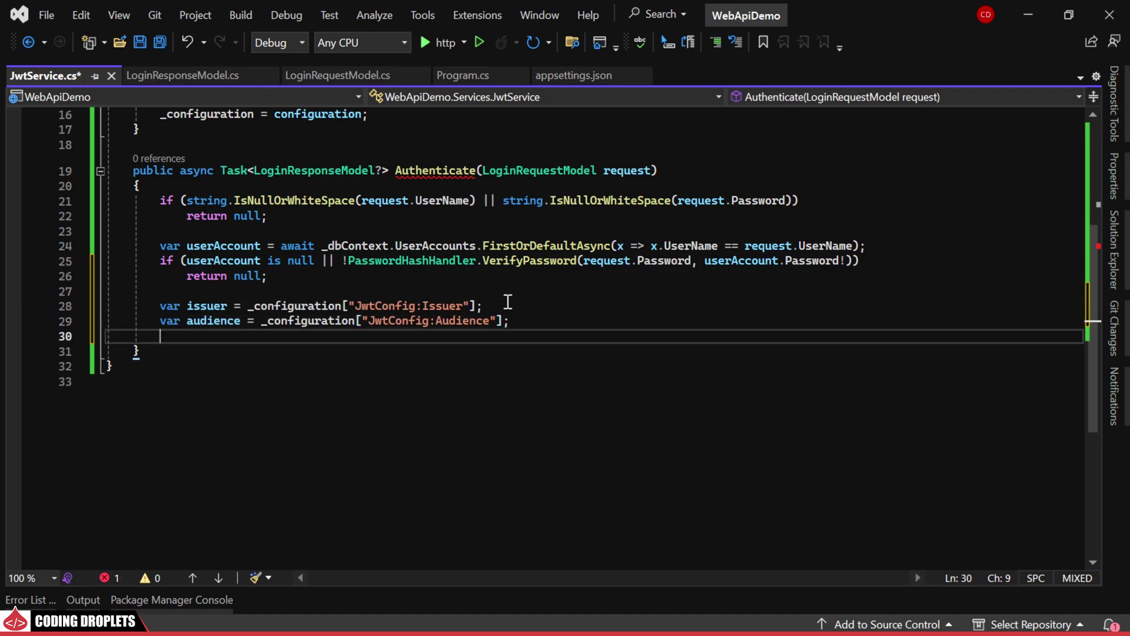
{"action": "type", "text": "var key = _configuration[\"JwtConfig:Key\"];"}
{"action": "key", "text": "Return"}
{"action": "type", "text": "var tokenValidityMins = _configuration.GetValue<int>(\"JwtConfig:TokenValidityMins\");"}
{"action": "key", "text": "Return"}
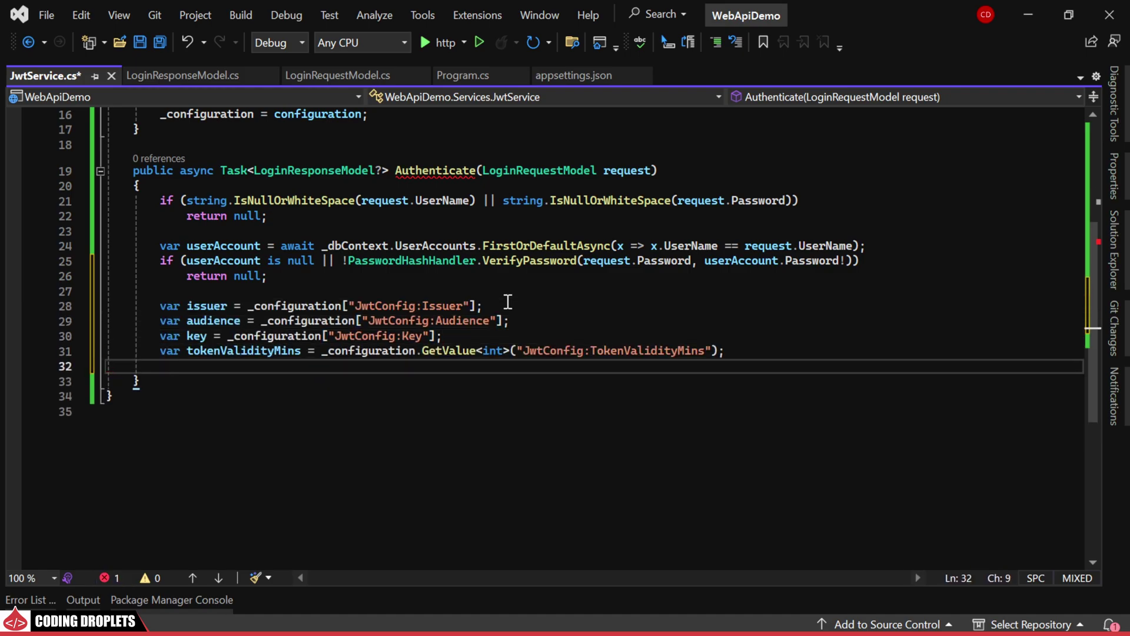
{"action": "type", "text": "var tokenExpiryTimeStamp = DateTime.UtcNow.Ad"}
{"action": "key", "text": "Down"}
{"action": "key", "text": "Tab"}
{"action": "key", "text": "Tab"}
{"action": "key", "text": "Return"}
{"action": "key", "text": "Return"}
{"action": "scroll", "coordinate": [743, 276], "scroll_direction": "down", "scroll_amount": 3}
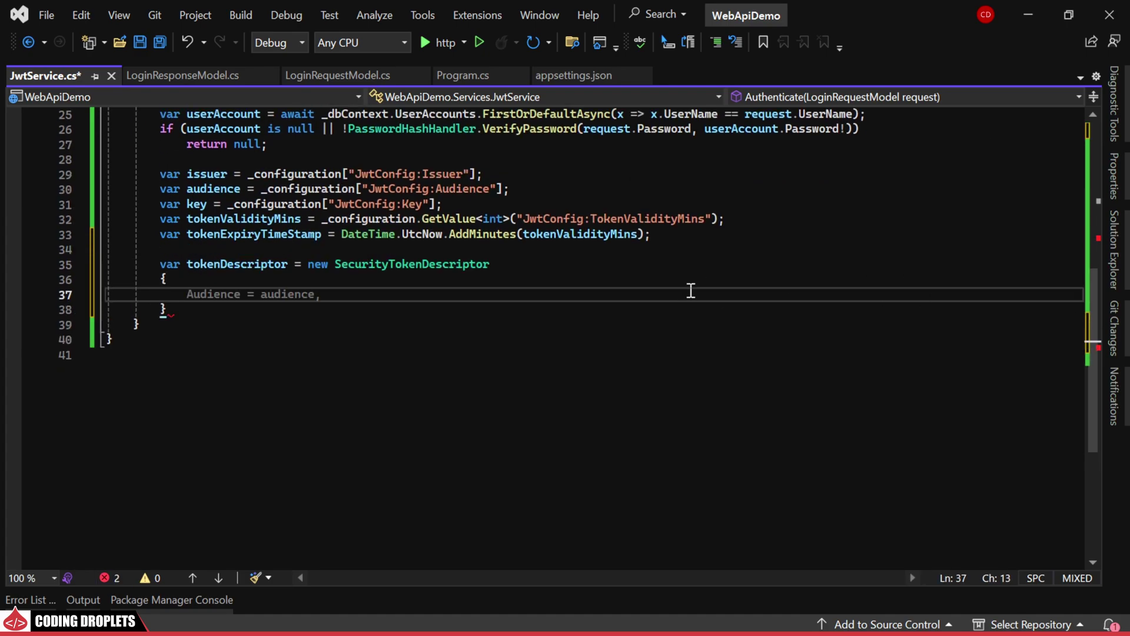
{"action": "type", "text": "Sub"}
Build a SecurityTokenDescriptor with user name claim, expiry and HmacSha512 credentials, then create and write the token.
{"action": "key", "text": "Tab"}
{"action": "key", "text": "Tab"}
{"action": "type", "text": "(new[] {"}
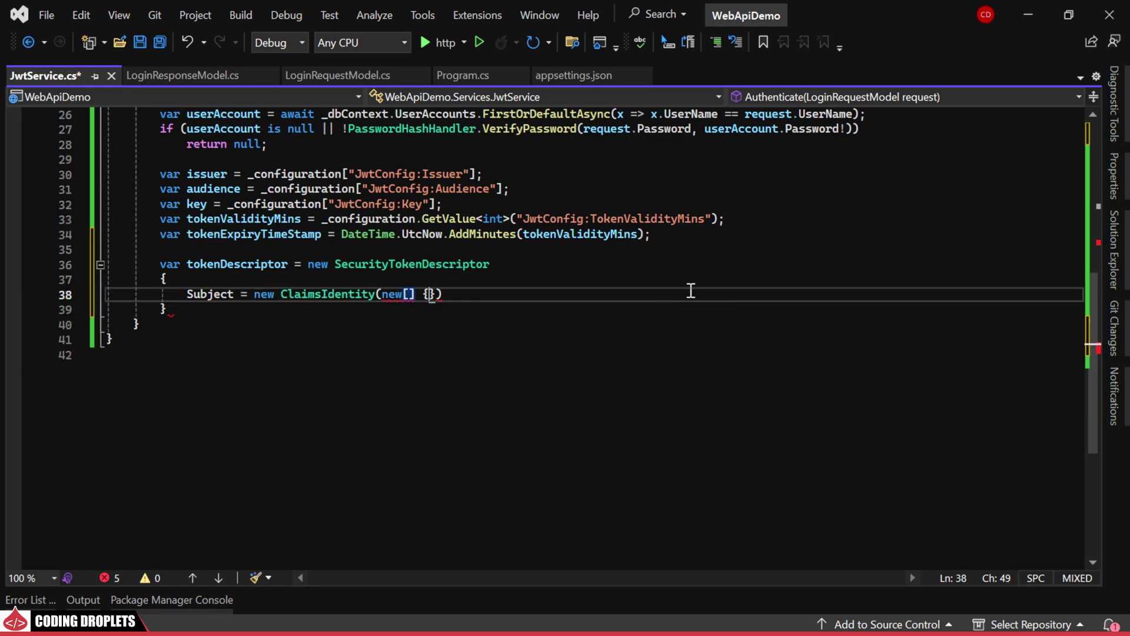
{"action": "key", "text": "Return"}
{"action": "type", "text": "new Cla"}
{"action": "key", "text": "Tab"}
{"action": "key", "text": "Down"}
{"action": "key", "text": "End"}
{"action": "type", "text": ","}
{"action": "key", "text": "Return"}
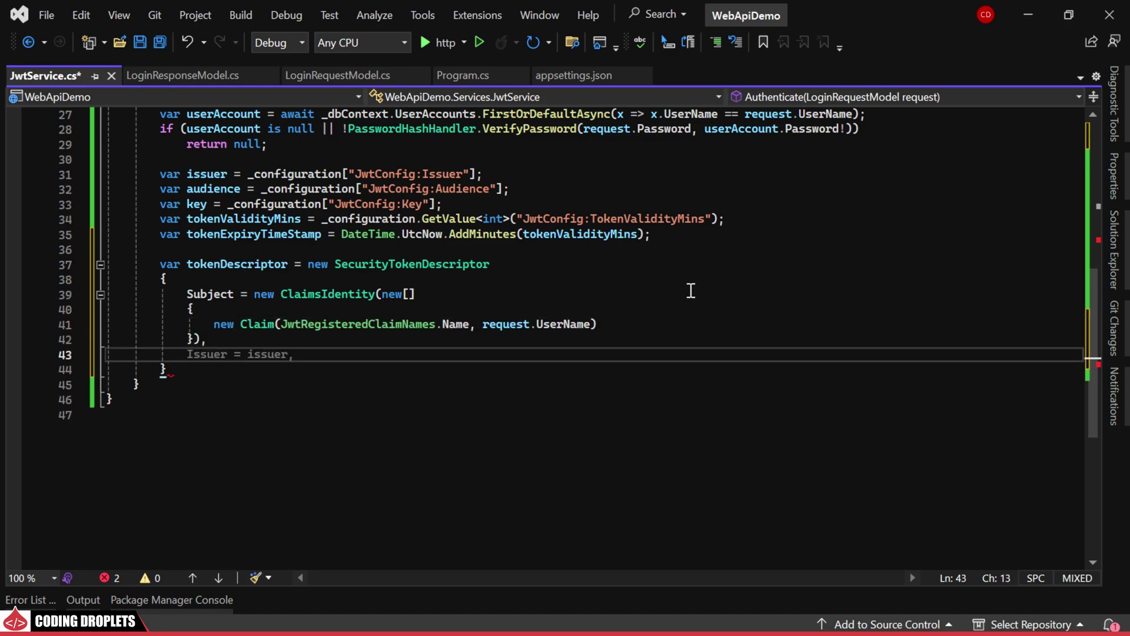
{"action": "key", "text": "ctrl+v"}
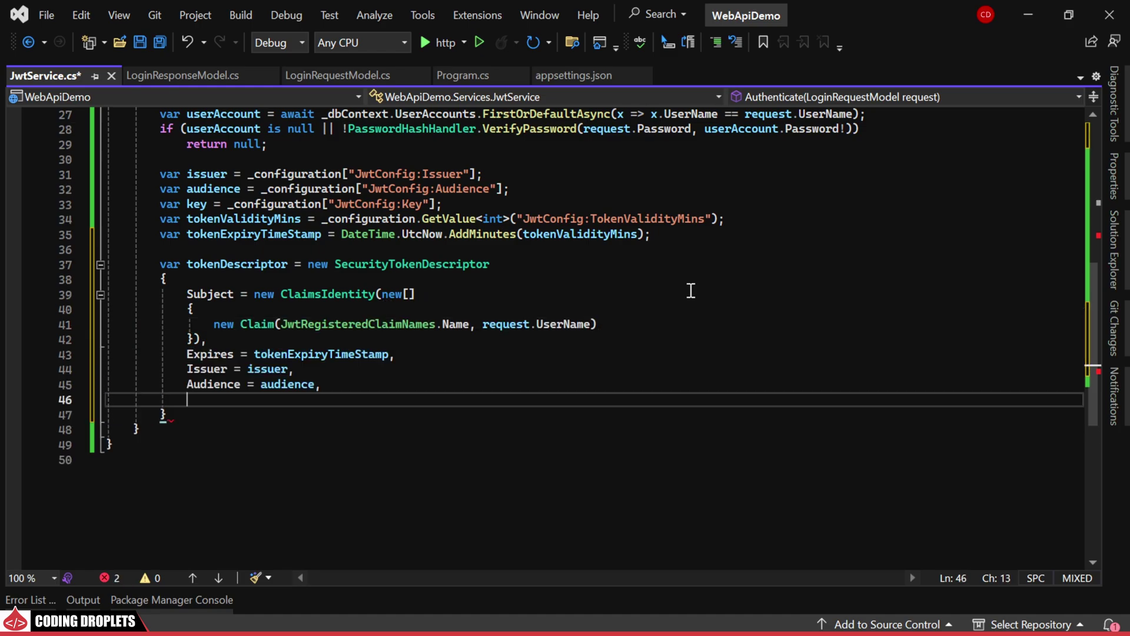
{"action": "type", "text": "Si"}
{"action": "key", "text": "Tab"}
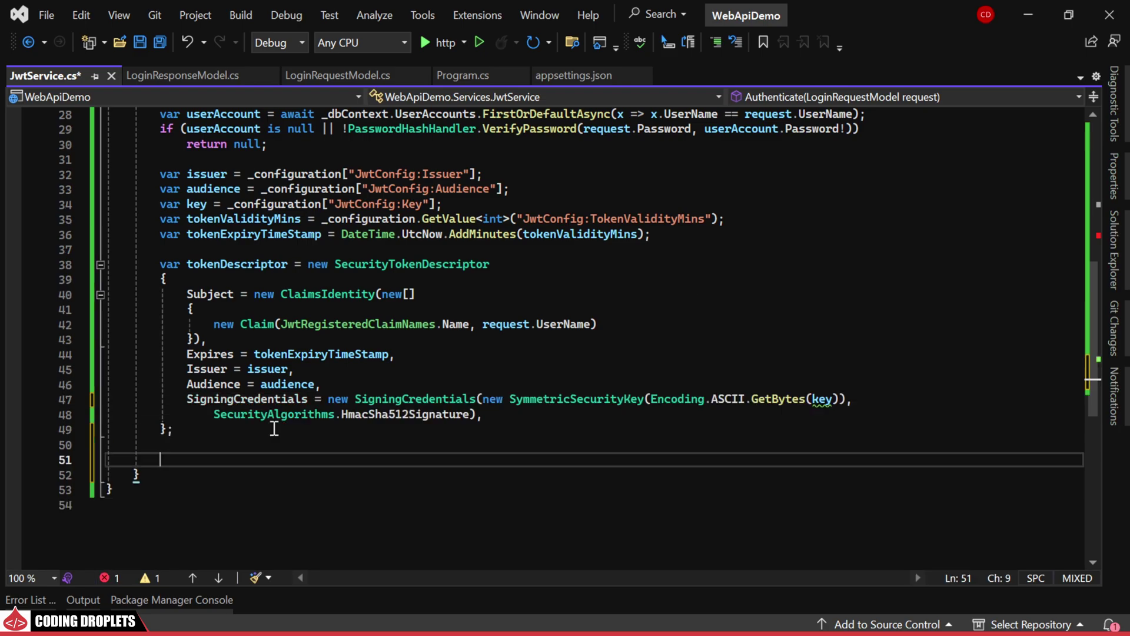
{"action": "key", "text": "ctrl+v"}
{"action": "scroll", "coordinate": [275, 428], "scroll_direction": "down", "scroll_amount": 1}
{"action": "scroll", "coordinate": [275, 428], "scroll_direction": "down", "scroll_amount": 1}
{"action": "type", "text": "var"}
{"action": "type", "text": "tokenHandler = new JwtSecurityTokenHandler();         var securityToken = tokenHandler.CreateToken(tokenDescriptor);"}
{"action": "key", "text": "Return"}
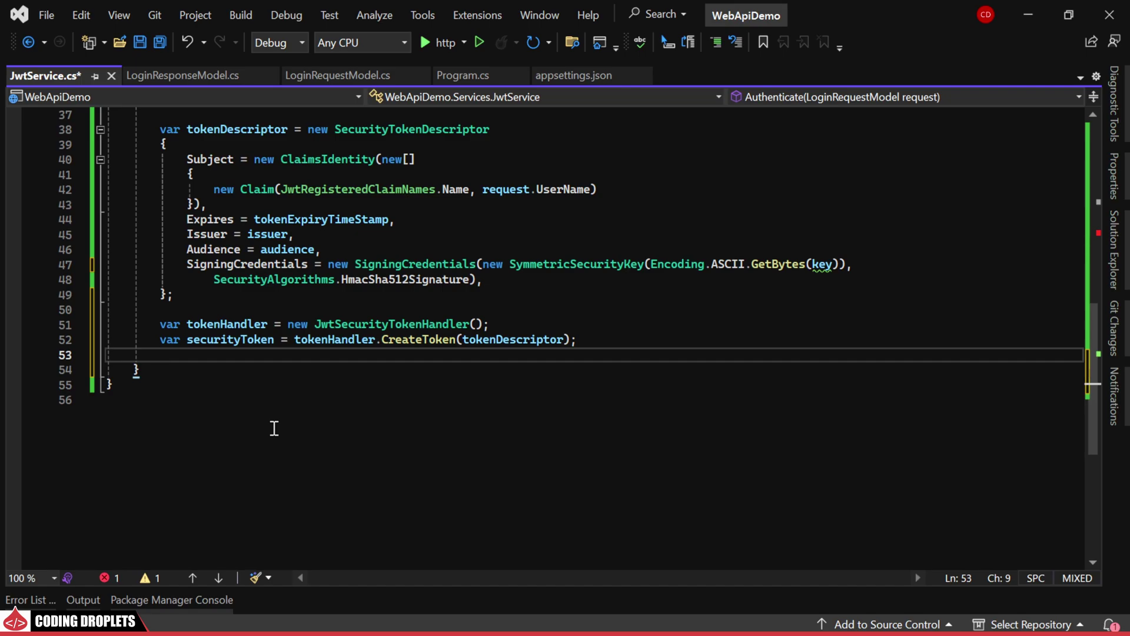
{"action": "type", "text": "var accessToken = tokenHandler.WriteToken(securityToken);"}
{"action": "key", "text": "ctrl+s"}
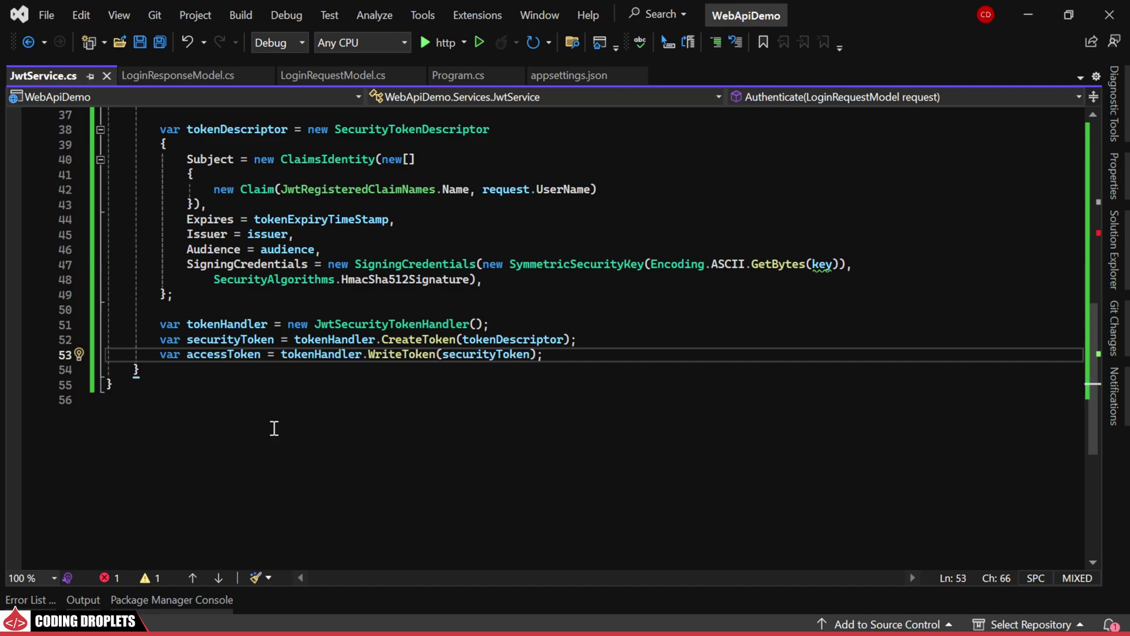
Return a LoginResponseModel with the access token, user name and expiry, and save JwtService.
{"action": "key", "text": "Return"}
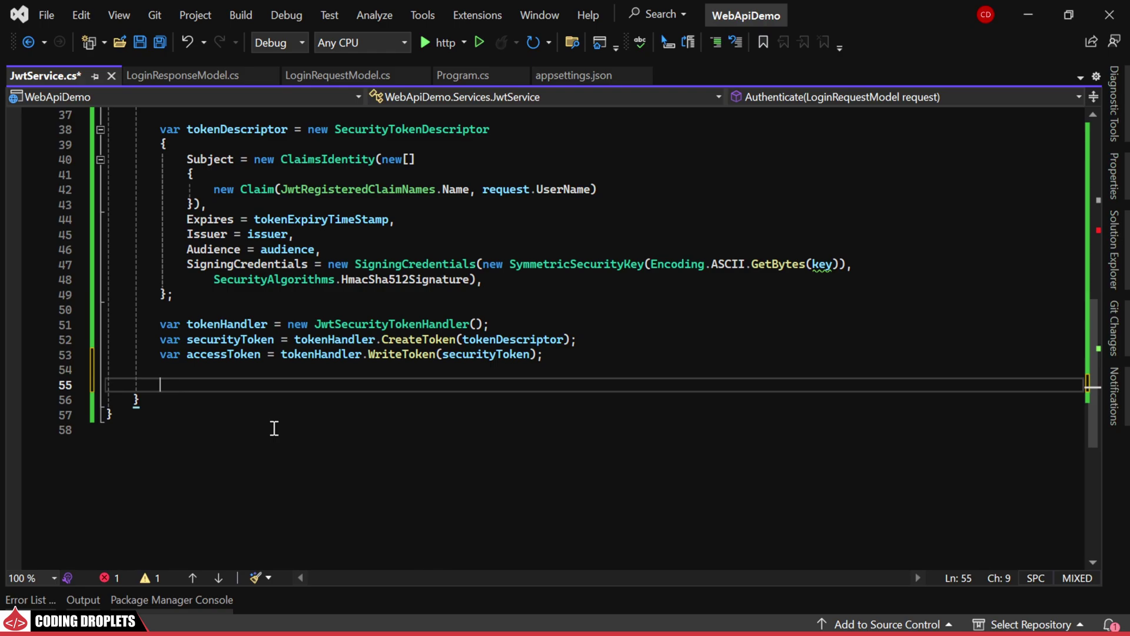
{"action": "key", "text": "Return"}
{"action": "type", "text": "return new"}
{"action": "key", "text": "Tab"}
{"action": "type", "text": "{"}
{"action": "key", "text": "Return"}
{"action": "key", "text": "Tab"}
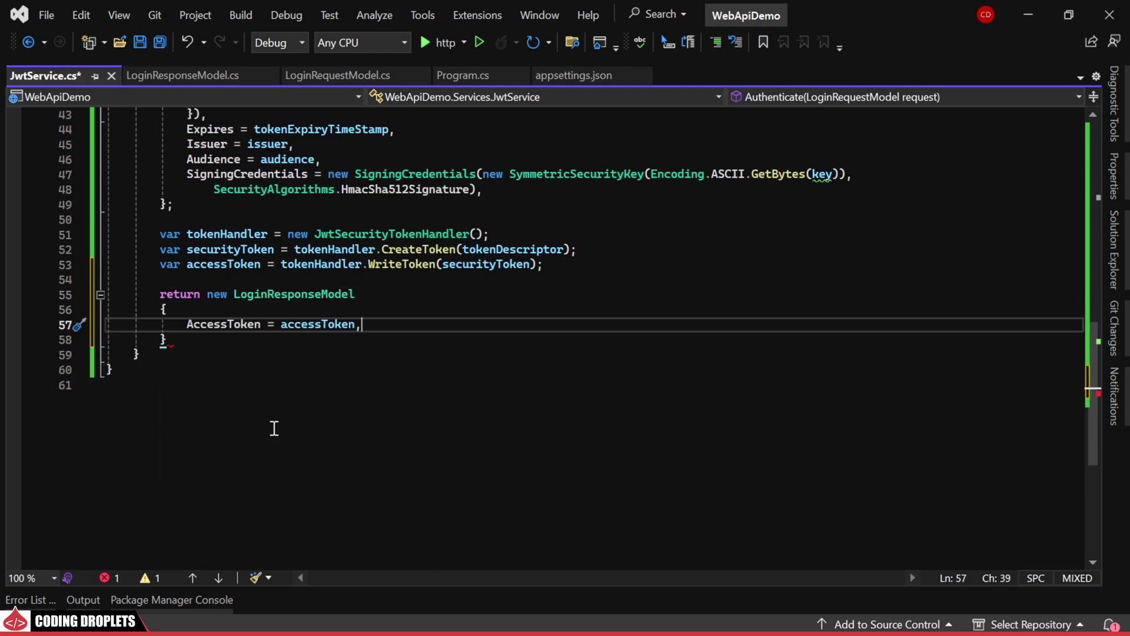
{"action": "key", "text": "Return"}
{"action": "key", "text": "Tab"}
{"action": "key", "text": "Return"}
{"action": "key", "text": "Tab"}
{"action": "key", "text": "ctrl+s"}
{"action": "key", "text": "Down"}
{"action": "key", "text": "End"}
{"action": "type", "text": ";"}
{"action": "key", "text": "ctrl+s"}
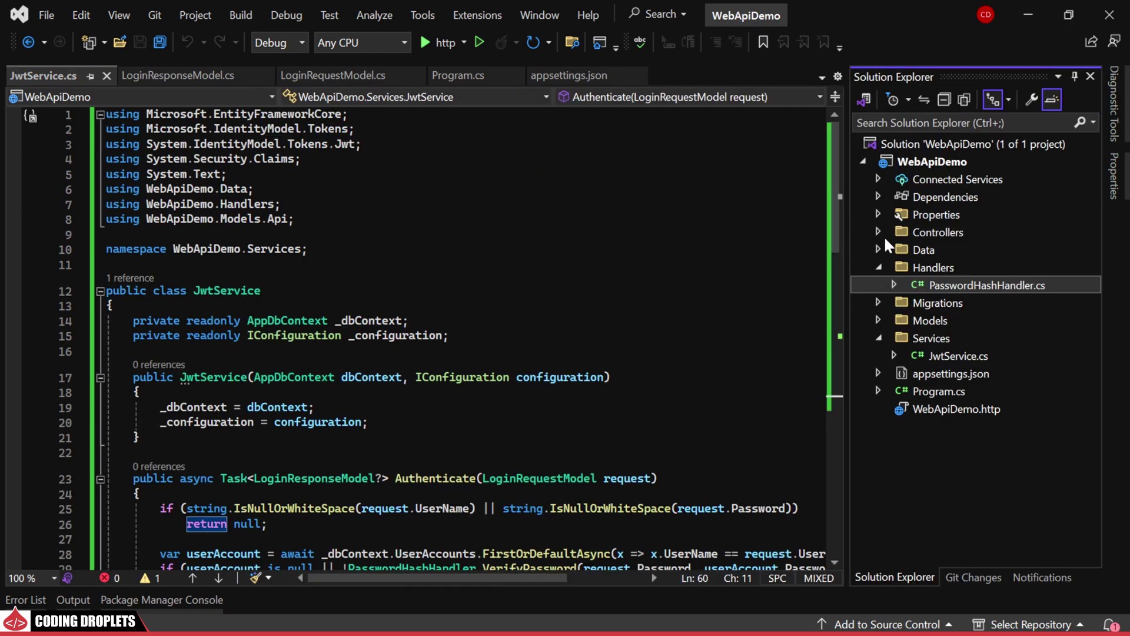
Add an empty API controller, AccountController, to the Controllers folder.
{"action": "left_click", "coordinate": [884, 234]}
{"action": "right_click", "coordinate": [951, 227]}
{"action": "left_click", "coordinate": [618, 289]}
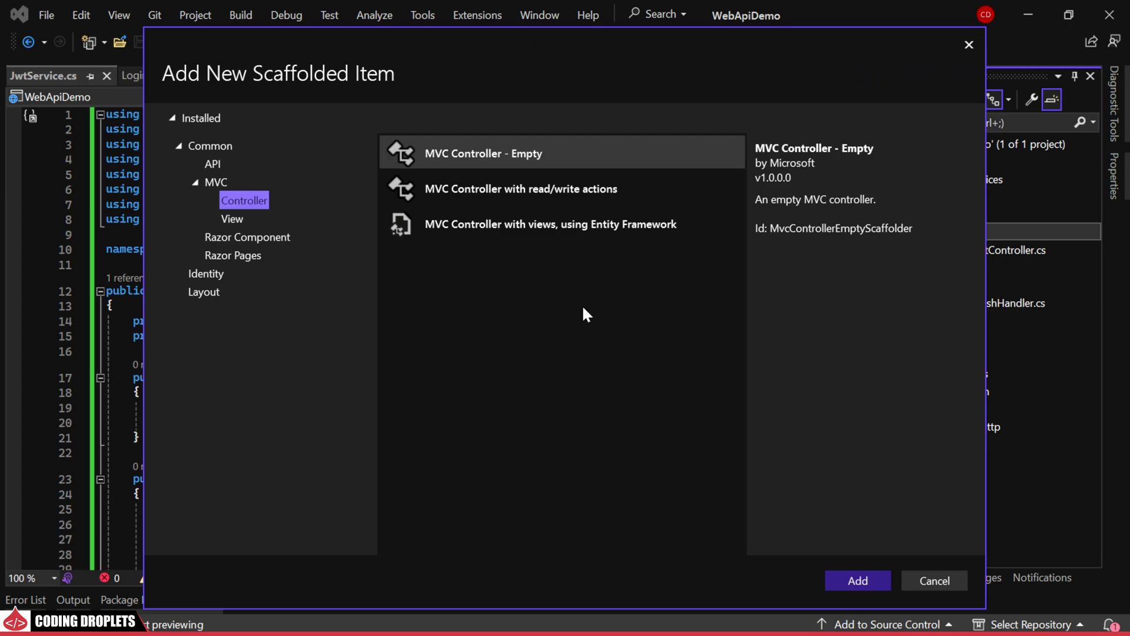
{"action": "left_click", "coordinate": [212, 162]}
{"action": "left_click", "coordinate": [846, 579]}
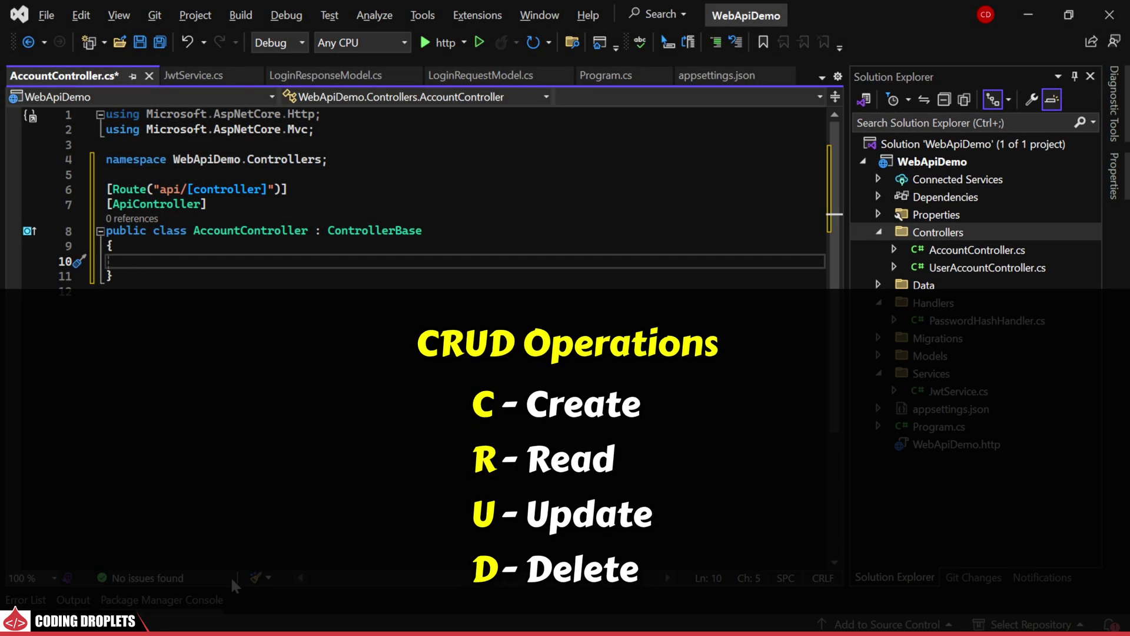
{"action": "type", "text": "ct"}
Inject JwtService into AccountController through its constructor and a readonly _jwtService field.
{"action": "key", "text": "Tab"}
{"action": "key", "text": "Tab"}
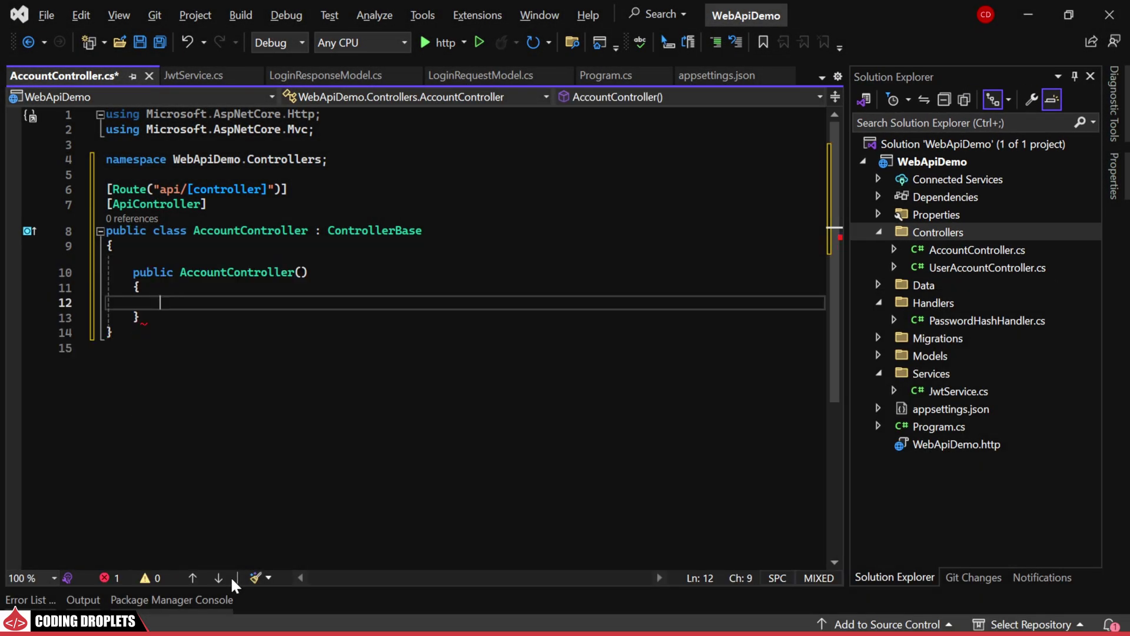
{"action": "type", "text": "JwtService jwtService"}
{"action": "key", "text": "Up"}
{"action": "key", "text": "Return"}
{"action": "key", "text": "Return"}
{"action": "type", "text": "private readonly JwtService _jwtService;"}
{"action": "key", "text": "Down"}
{"action": "key", "text": "Down"}
{"action": "key", "text": "Down"}
{"action": "type", "text": "_"}
{"action": "key", "text": "Tab"}
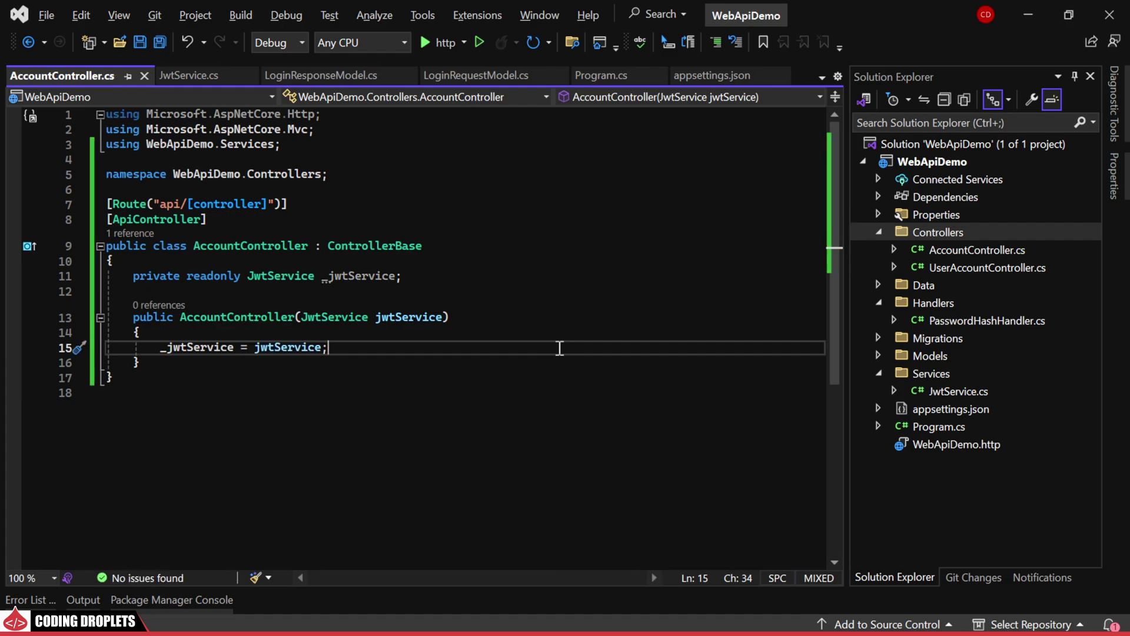
Register JwtService as a scoped service in Program.cs.
{"action": "double_click", "coordinate": [939, 428]}
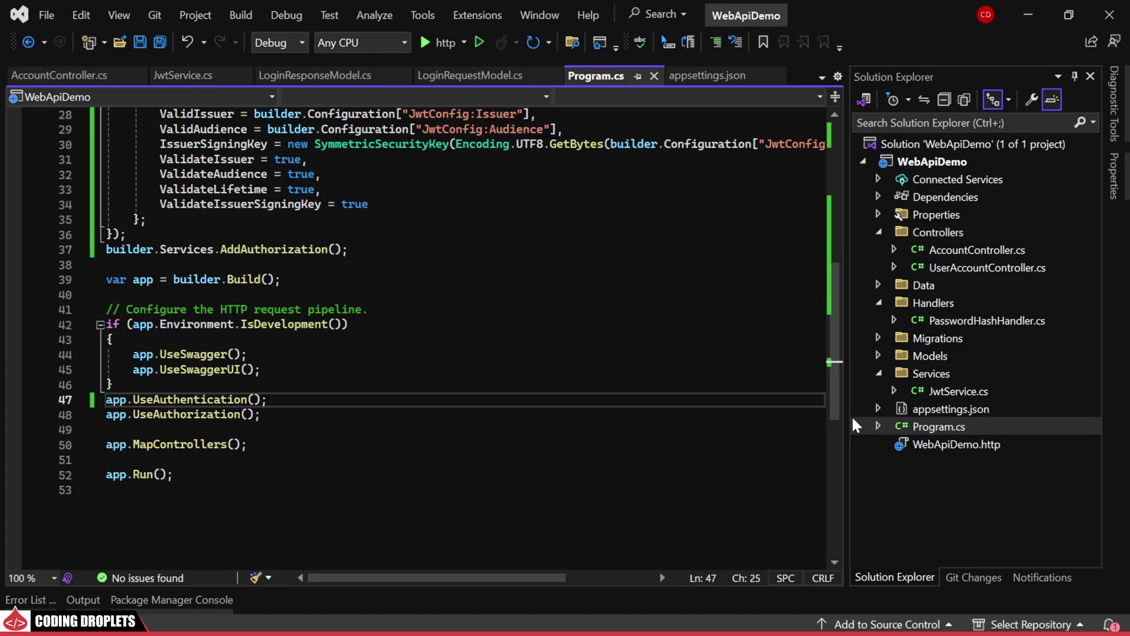
{"action": "left_click", "coordinate": [405, 252]}
{"action": "key", "text": "Return"}
{"action": "type", "text": "builder.Services.AddScoped<JwtService>();"}
Convert the AccountController constructor into an expression body.
{"action": "left_click", "coordinate": [100, 78]}
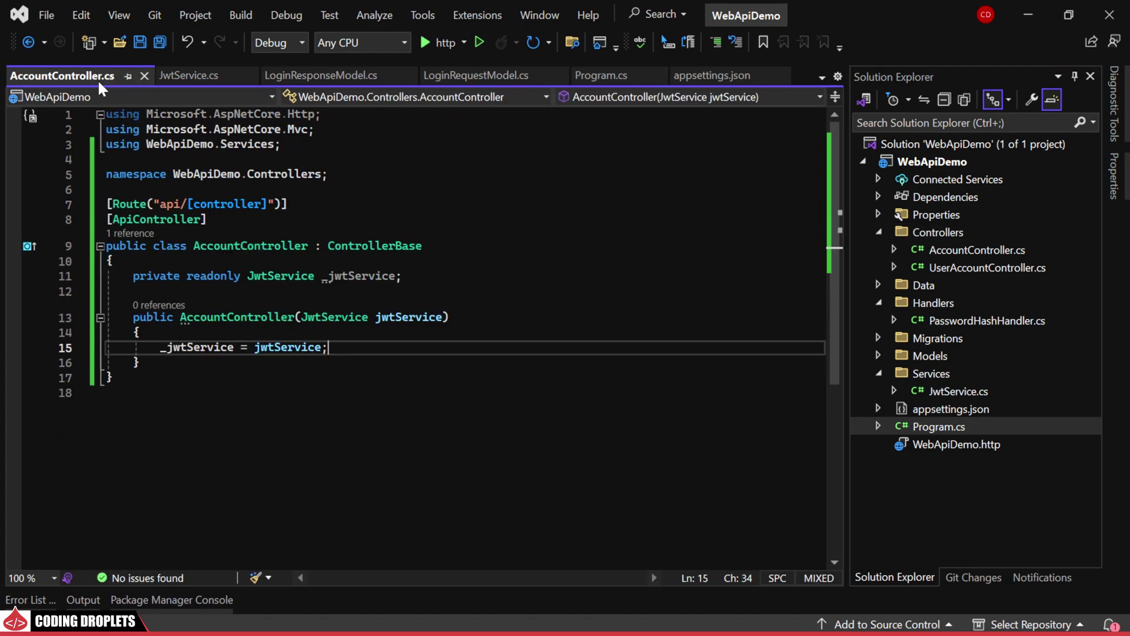
{"action": "left_click", "coordinate": [159, 348], "text": "shift"}
{"action": "key", "text": "ctrl+x"}
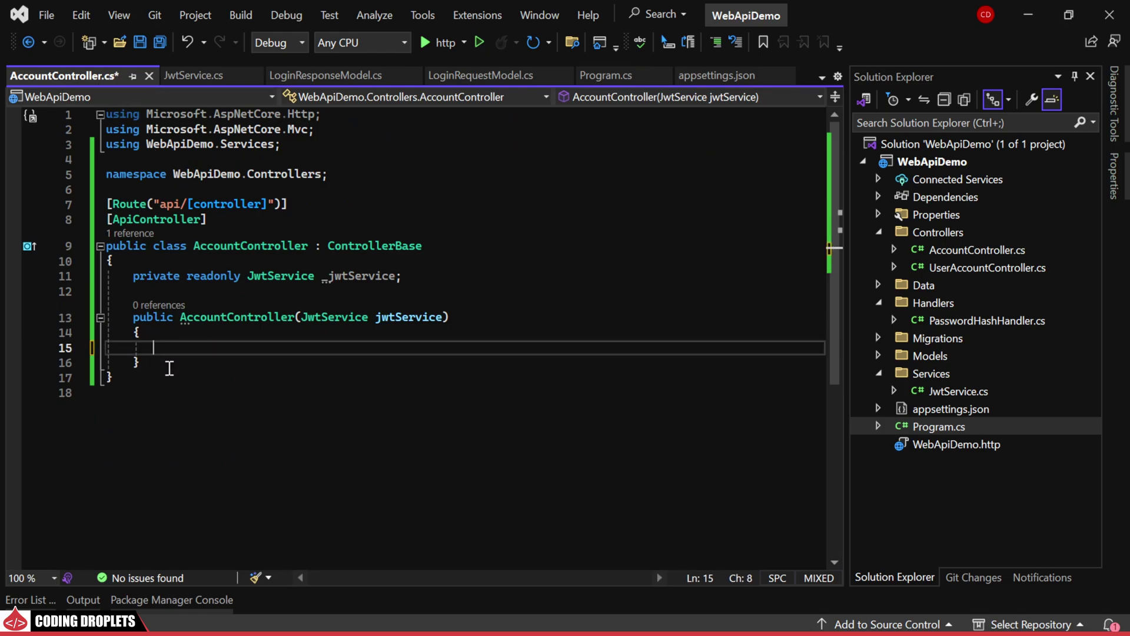
Write an async Login action that calls Authenticate and returns Unauthorized when the result is null.
{"action": "key", "text": "ctrl+v"}
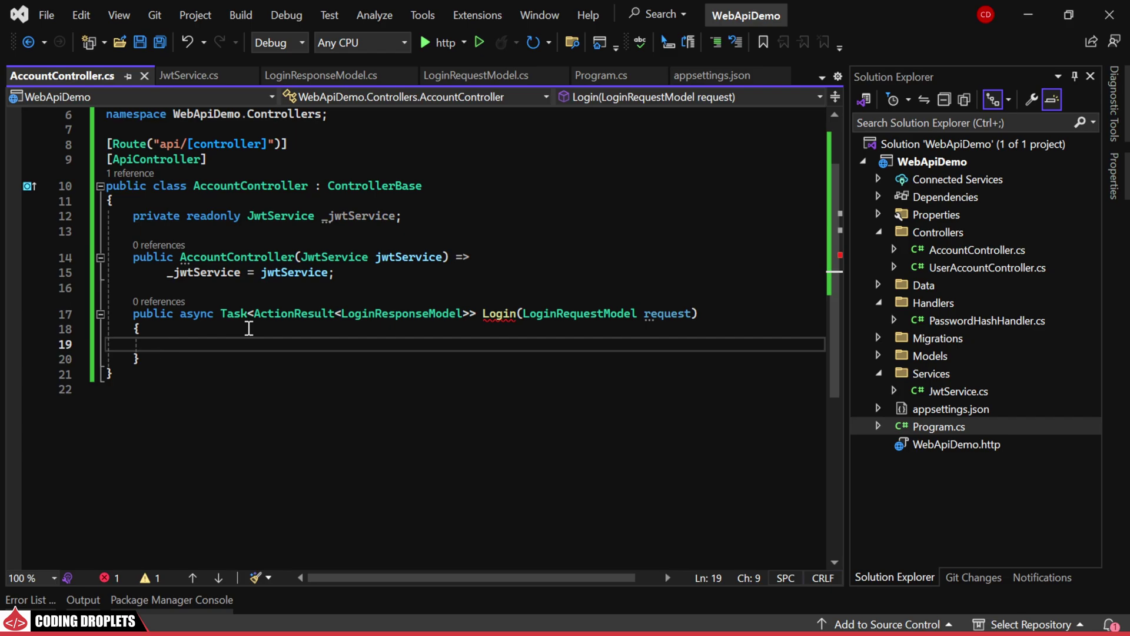
{"action": "type", "text": "var result = "}
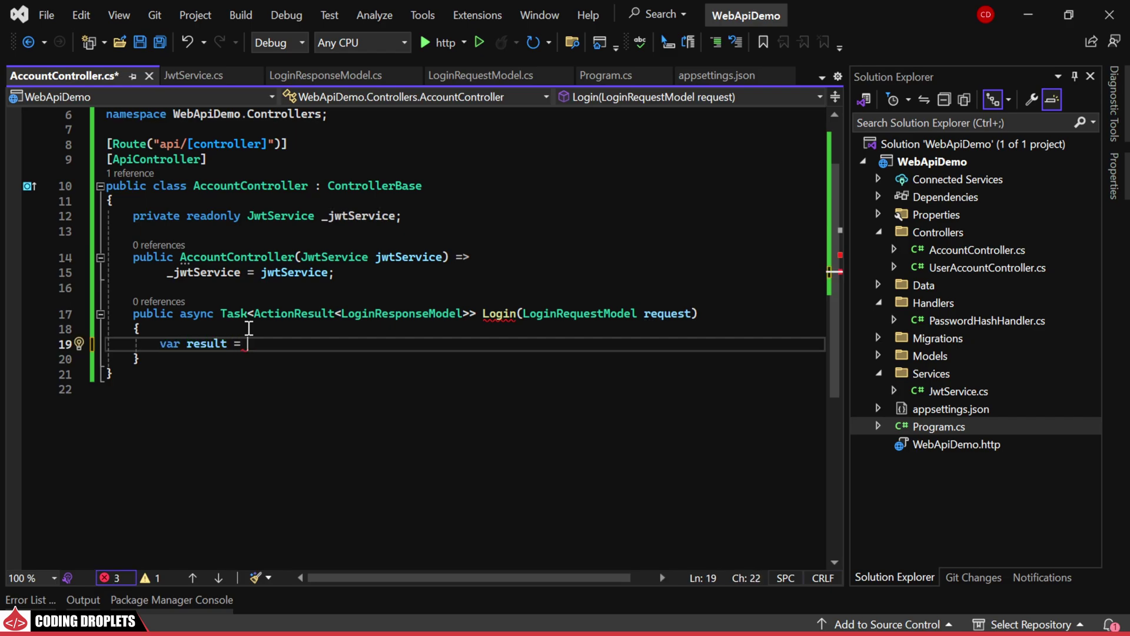
{"action": "type", "text": "await _jwtService.Authenticate(request);"}
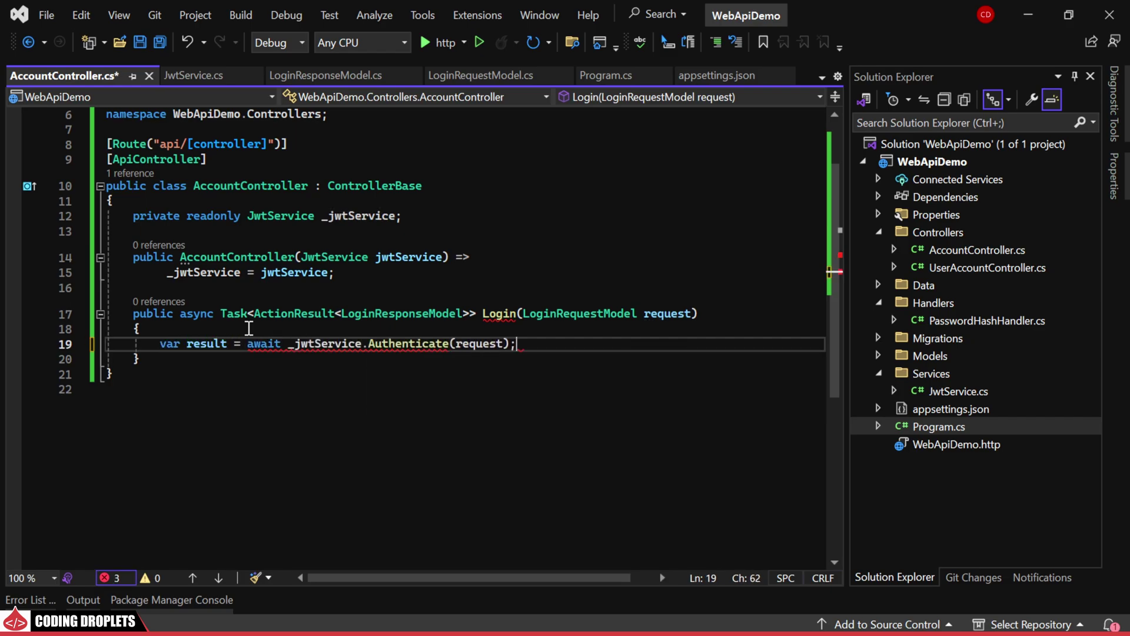
{"action": "key", "text": "Return"}
{"action": "type", "text": "if(result is null"}
{"action": "key", "text": "Return"}
{"action": "type", "text": "return Una"}
{"action": "key", "text": "Tab"}
{"action": "type", "text": "();"}
{"action": "key", "text": "Return"}
{"action": "key", "text": "Return"}
{"action": "type", "text": "return result;"}
Decorate Login with [AllowAnonymous] and [HttpPost("Login")], and save the controller.
{"action": "left_click", "coordinate": [199, 288]}
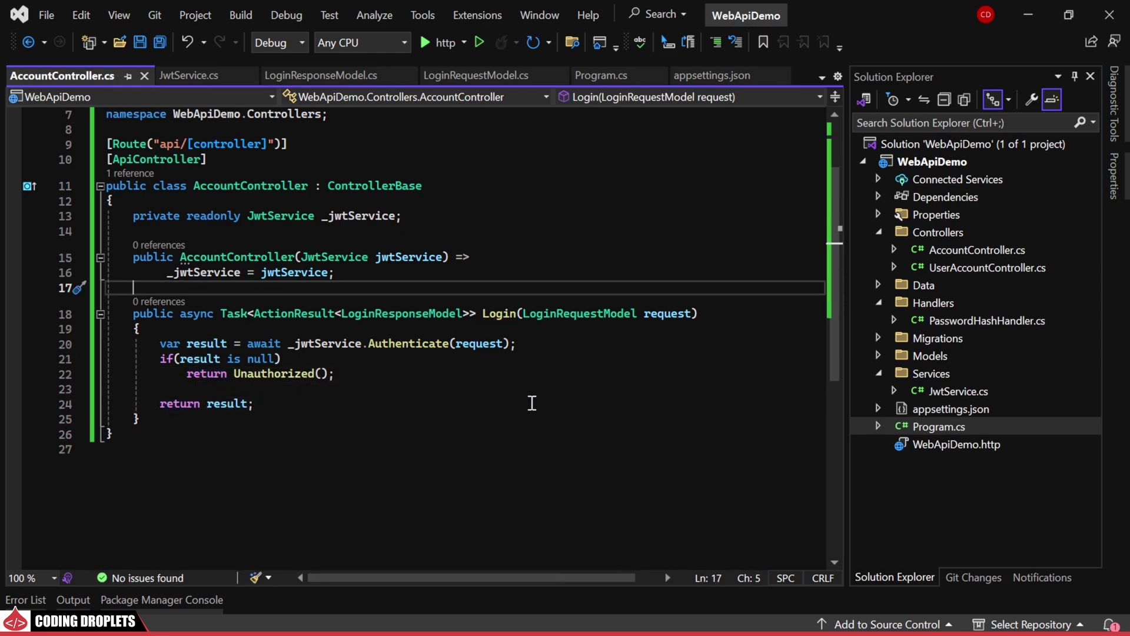
{"action": "key", "text": "Return"}
{"action": "key", "text": "Return"}
{"action": "type", "text": "[All"}
{"action": "key", "text": "Tab"}
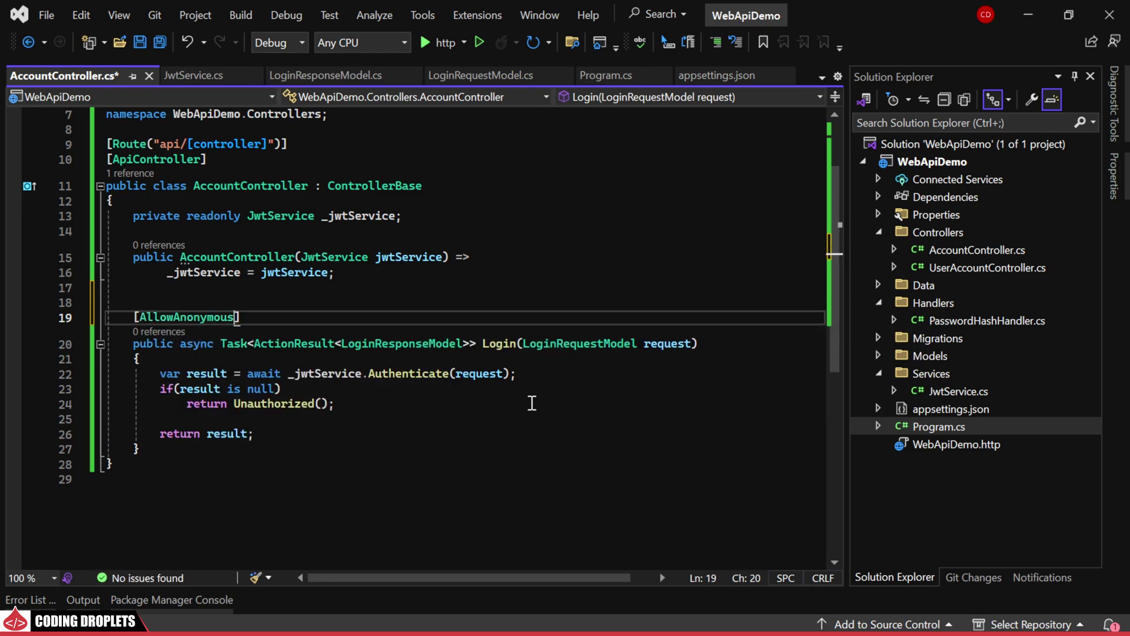
{"action": "key", "text": "Down"}
{"action": "key", "text": "ctrl+Return"}
{"action": "type", "text": "[HttpPost(\"Login"}
{"action": "key", "text": "ctrl+s"}
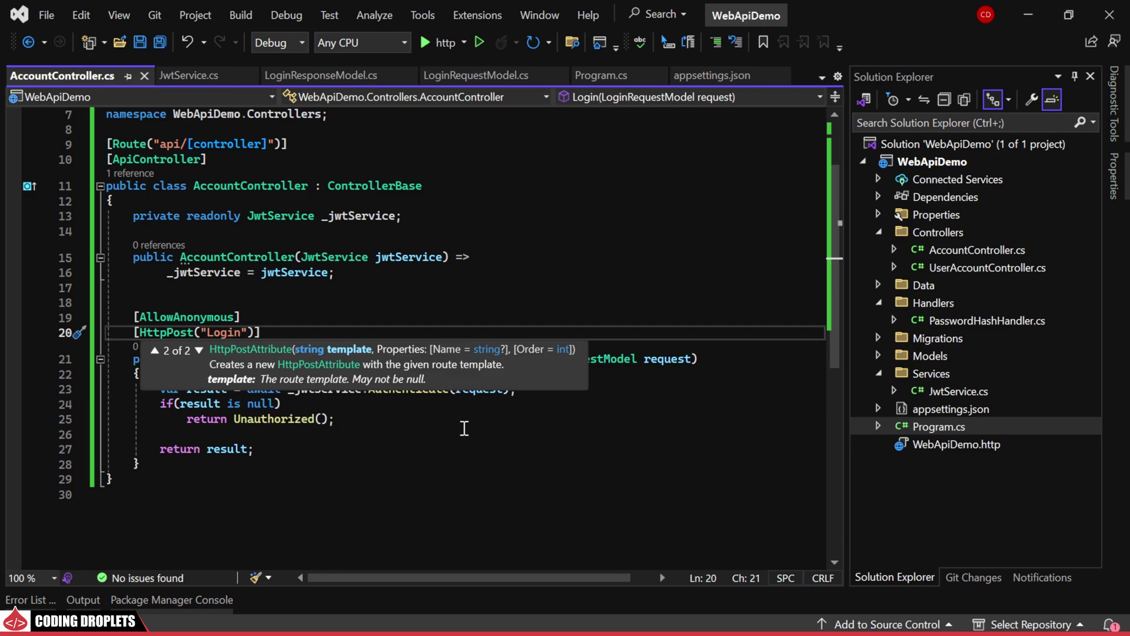
Add an [Authorize] attribute under [ApiController] on UserAccountController.
{"action": "left_click", "coordinate": [464, 428]}
{"action": "double_click", "coordinate": [973, 270]}
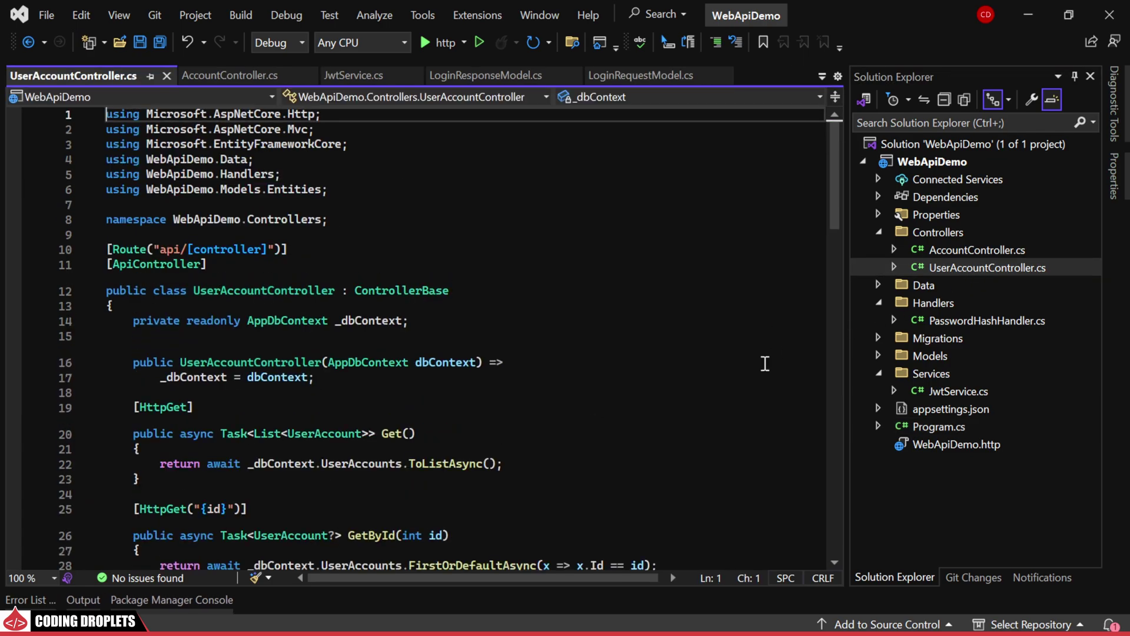
{"action": "left_click", "coordinate": [310, 266]}
{"action": "key", "text": "Return"}
{"action": "type", "text": "utho"}
{"action": "key", "text": "Tab"}
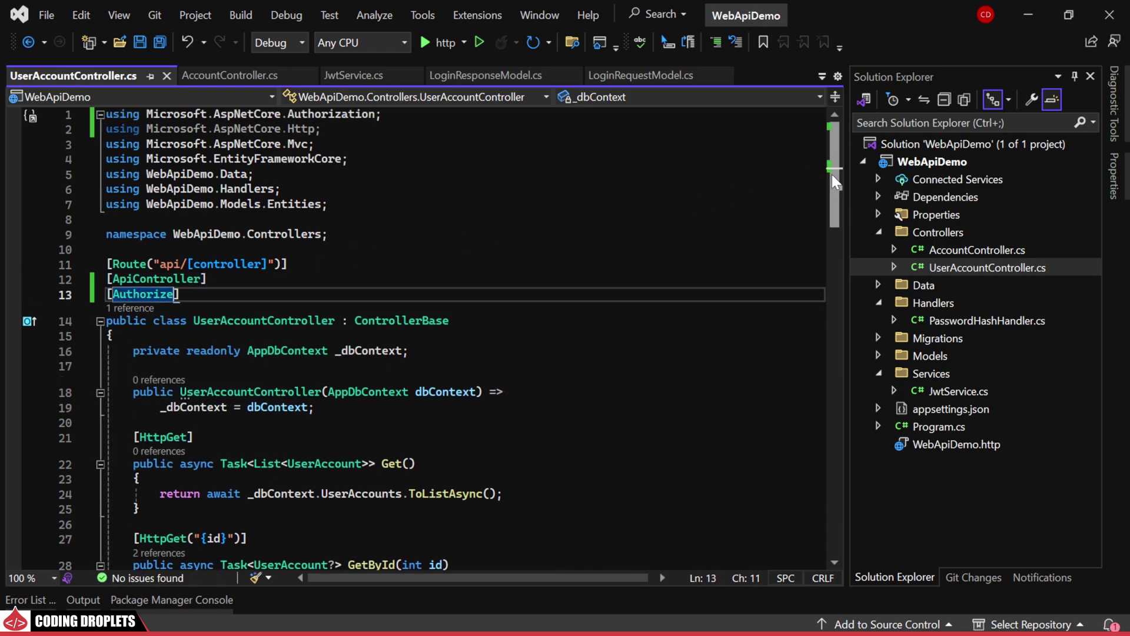
{"action": "left_click_drag", "start_coordinate": [829, 173], "coordinate": [826, 304]}
{"action": "left_click", "coordinate": [560, 331]}
{"action": "key", "text": "Return"}
{"action": "key", "text": "Return"}
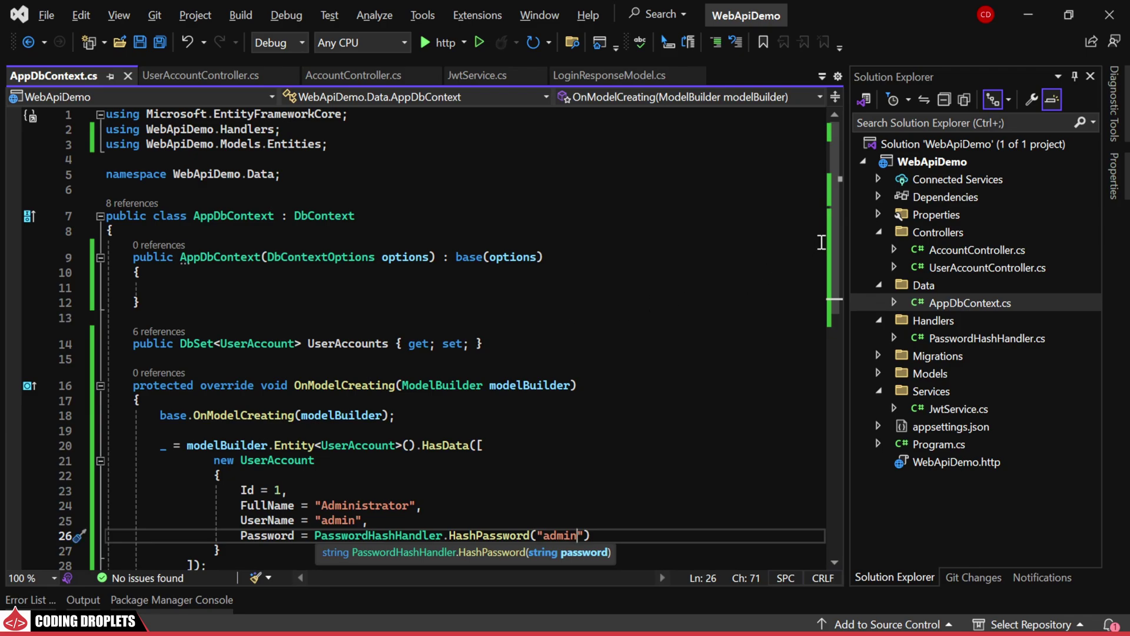
{"action": "left_click_drag", "start_coordinate": [842, 245], "coordinate": [841, 275]}
{"action": "type", "text": "123"}
{"action": "key", "text": "ctrl+s"}
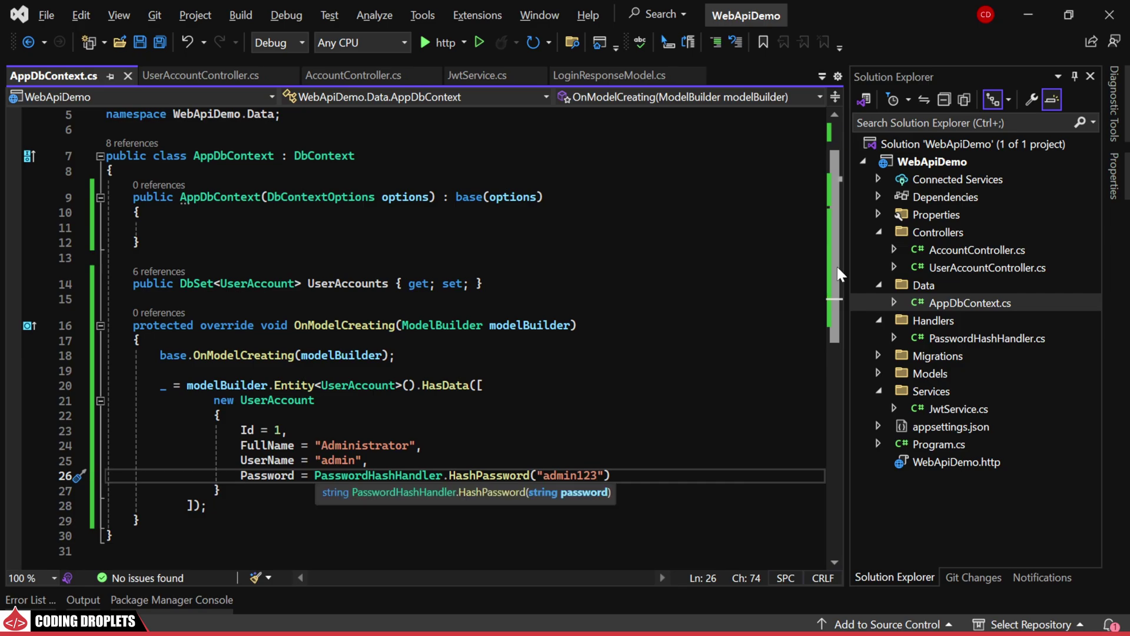
Run add-migration "UserSeeding" and update-database in the Package Manager Console.
{"action": "left_click", "coordinate": [171, 599]}
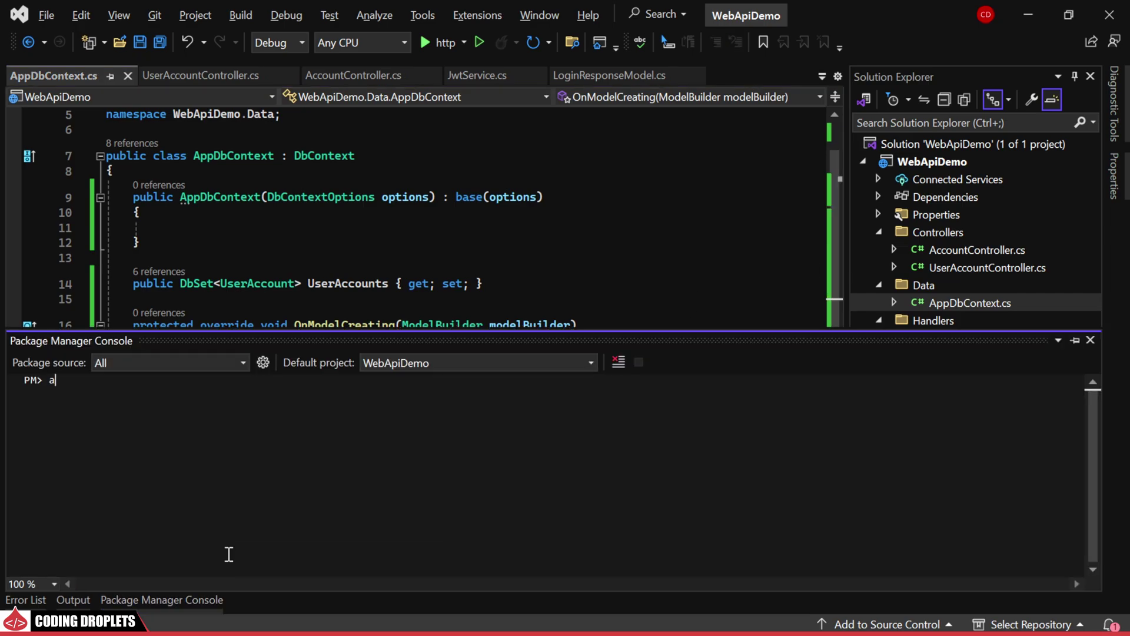
{"action": "type", "text": "add-migration \"UserSeeding\""}
{"action": "key", "text": "Return"}
{"action": "type", "text": "update-database"}
{"action": "key", "text": "Return"}
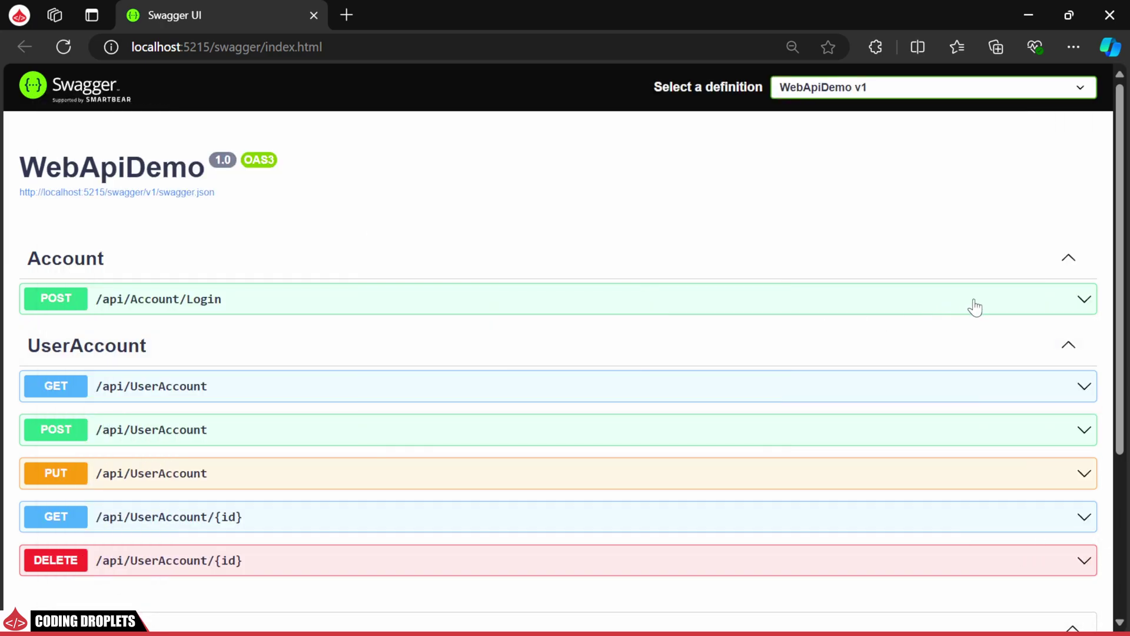
Try the admin Login endpoint with password admin1234, then again with admin123.
{"action": "left_click", "coordinate": [975, 307]}
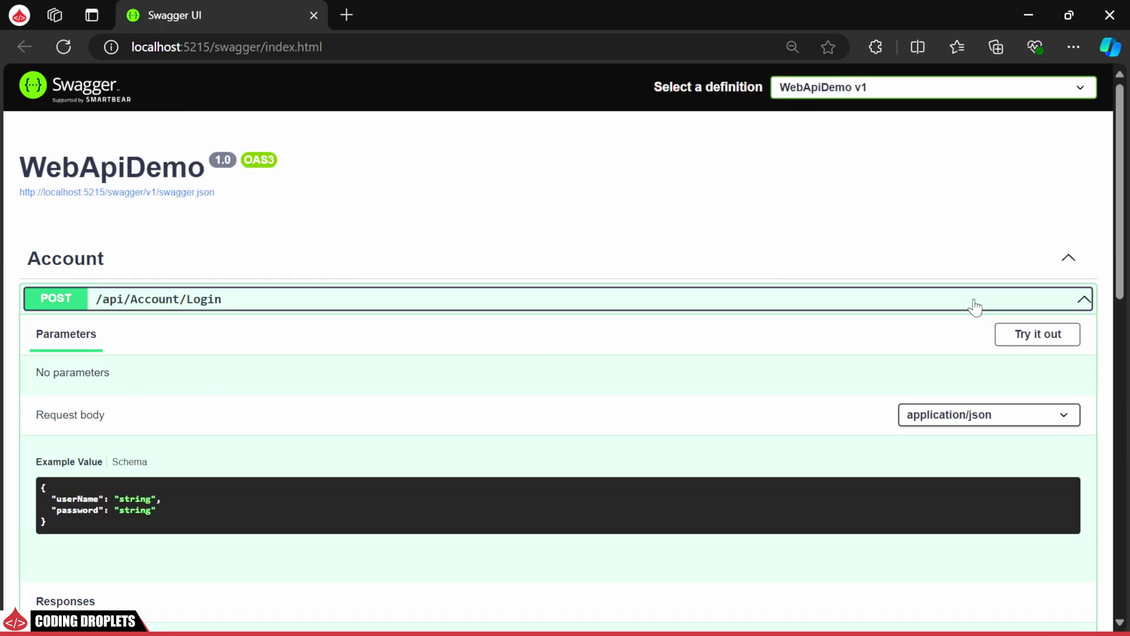
{"action": "left_click", "coordinate": [1024, 338]}
{"action": "scroll", "coordinate": [835, 349], "scroll_direction": "down", "scroll_amount": 2}
{"action": "left_click", "coordinate": [301, 376]}
{"action": "scroll", "coordinate": [338, 275], "scroll_direction": "down", "scroll_amount": 3}
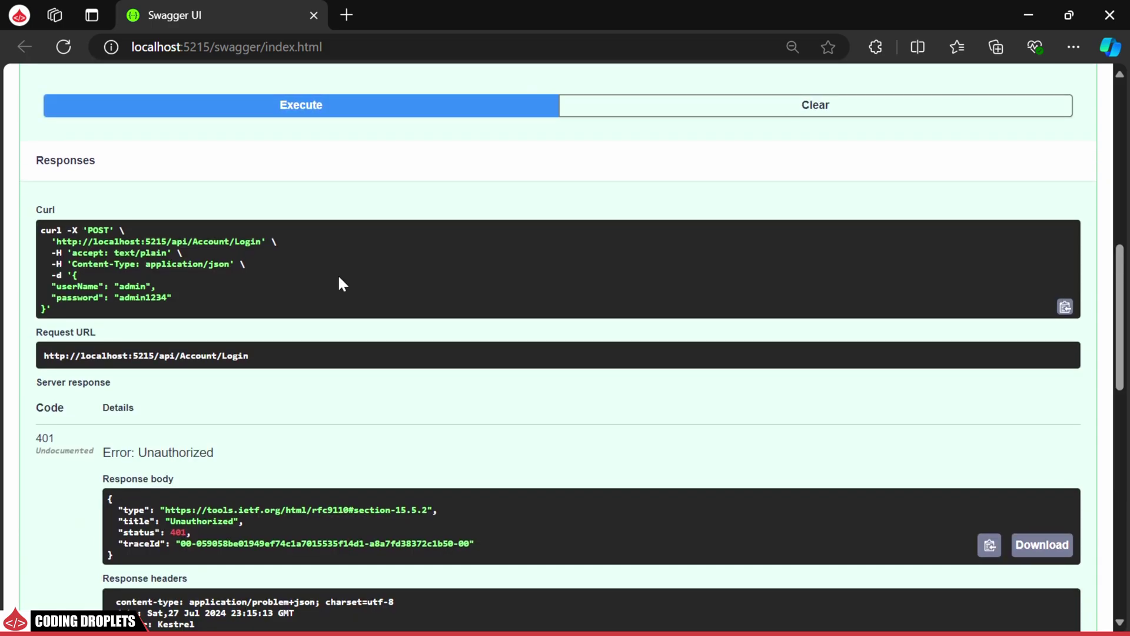
{"action": "scroll", "coordinate": [340, 282], "scroll_direction": "down", "scroll_amount": 1}
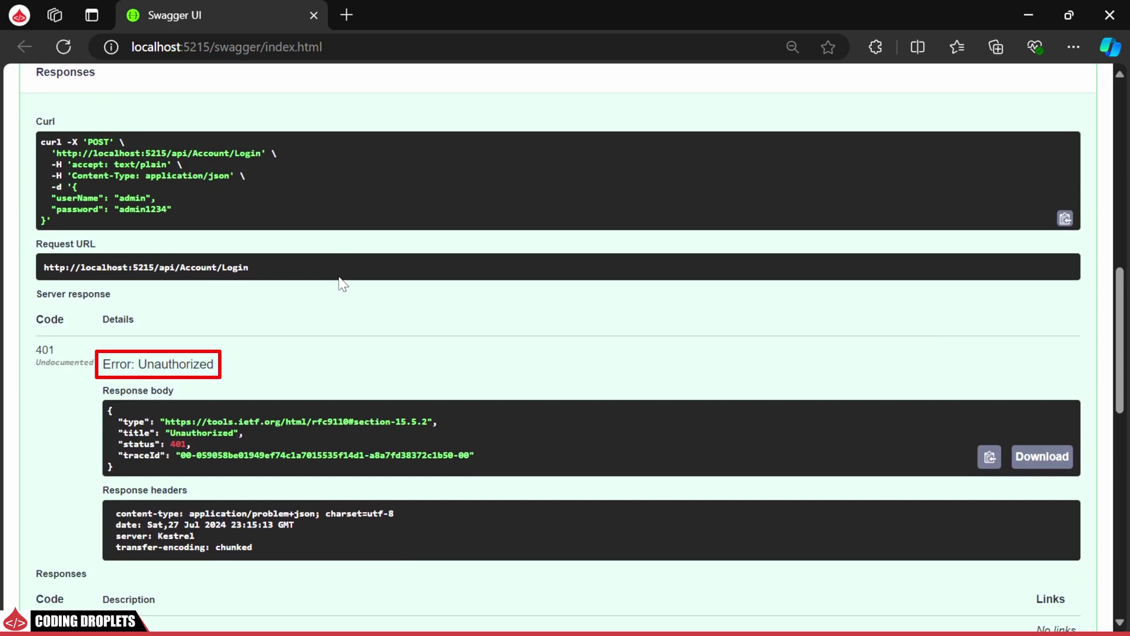
{"action": "scroll", "coordinate": [341, 282], "scroll_direction": "up", "scroll_amount": 3}
{"action": "scroll", "coordinate": [342, 282], "scroll_direction": "up", "scroll_amount": 3}
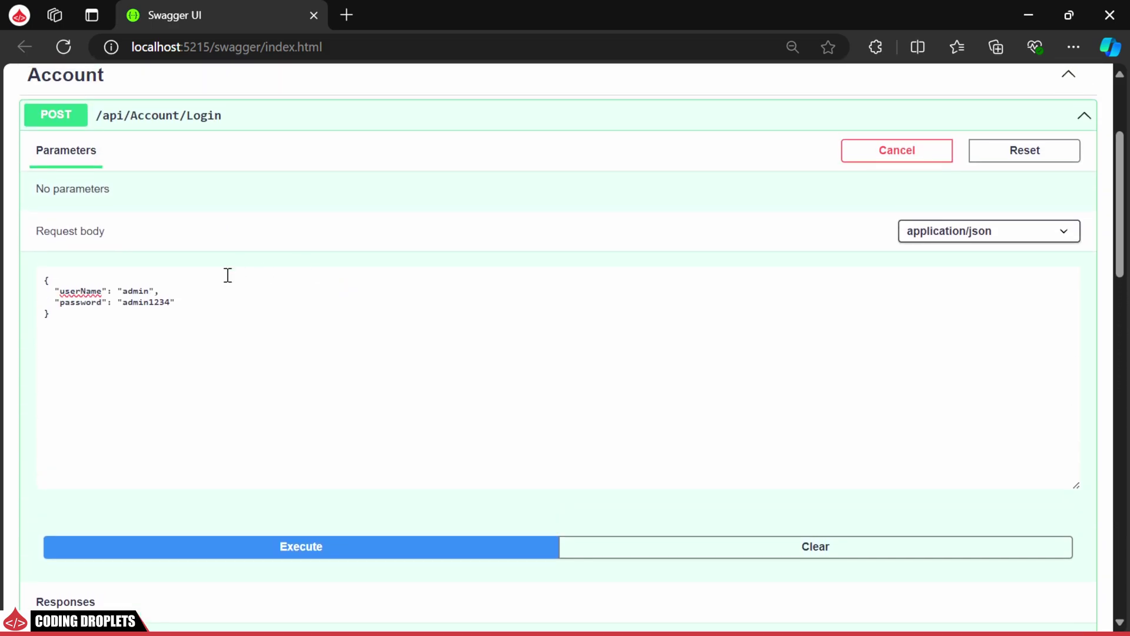
{"action": "left_click", "coordinate": [173, 302]}
{"action": "scroll", "coordinate": [368, 373], "scroll_direction": "down", "scroll_amount": 3}
{"action": "left_click", "coordinate": [318, 289]}
{"action": "scroll", "coordinate": [421, 364], "scroll_direction": "down", "scroll_amount": 1}
{"action": "scroll", "coordinate": [421, 371], "scroll_direction": "down", "scroll_amount": 2}
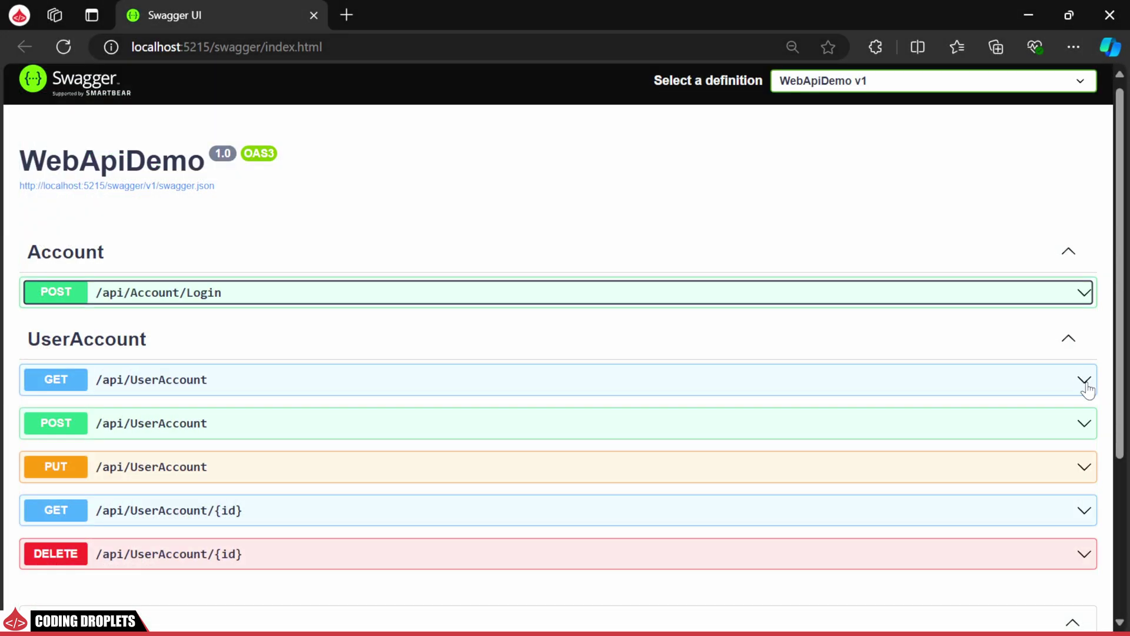
Call GET /api/UserAccount without a token and confirm it returns 401 Unauthorized.
{"action": "left_click", "coordinate": [945, 371]}
{"action": "scroll", "coordinate": [946, 362], "scroll_direction": "down", "scroll_amount": 2}
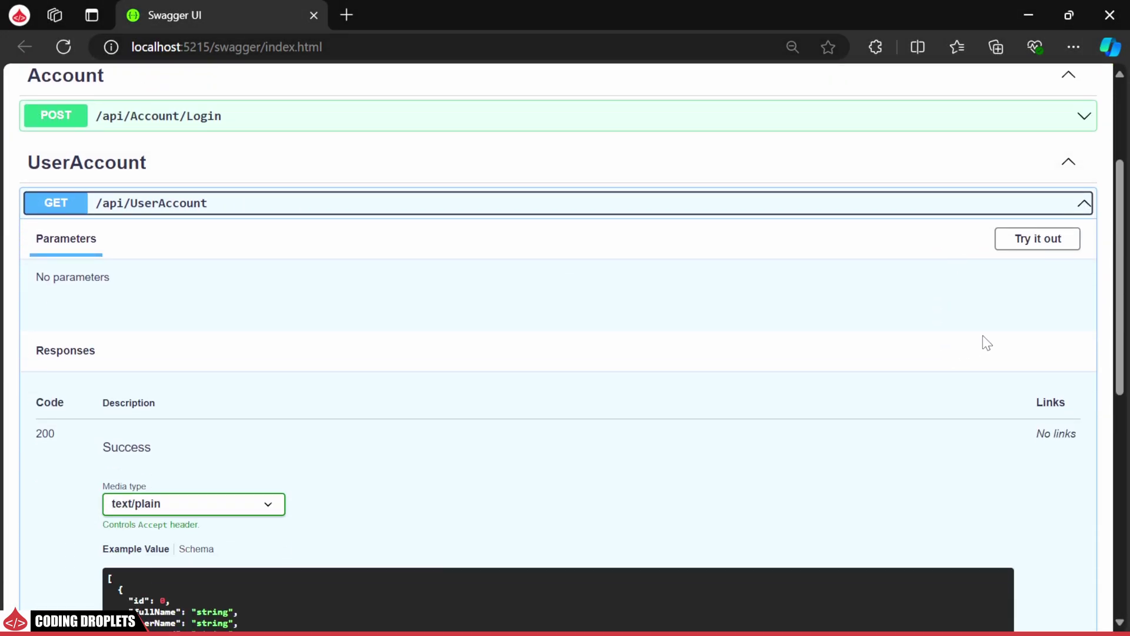
{"action": "left_click", "coordinate": [1047, 240]}
{"action": "left_click", "coordinate": [959, 333]}
{"action": "scroll", "coordinate": [886, 309], "scroll_direction": "down", "scroll_amount": 2}
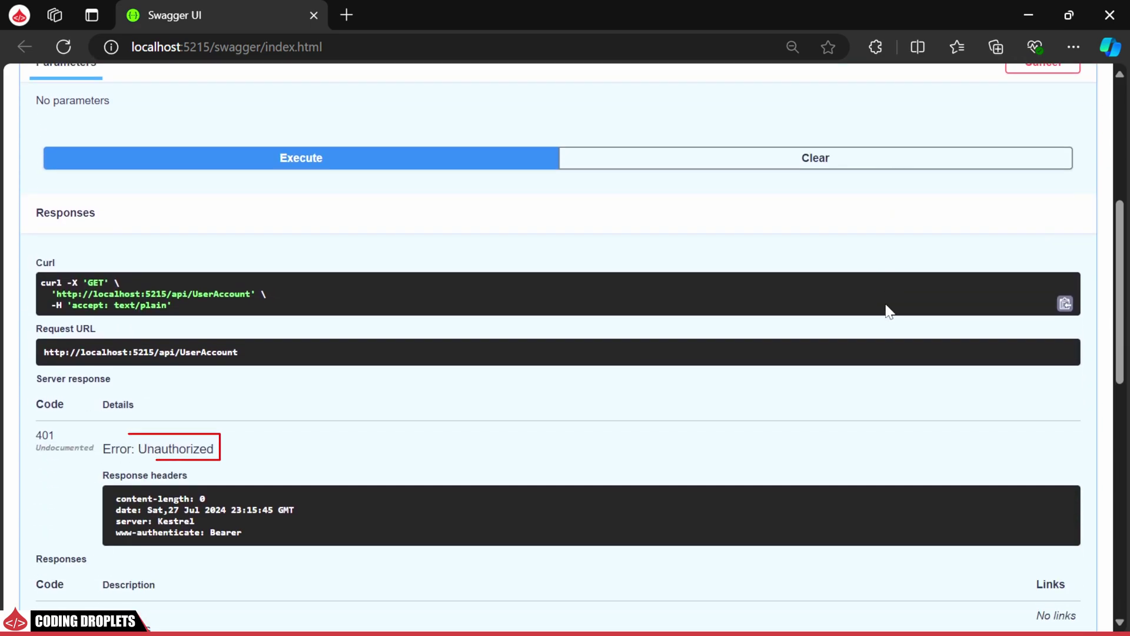
{"action": "scroll", "coordinate": [850, 350], "scroll_direction": "up", "scroll_amount": 1}
{"action": "scroll", "coordinate": [850, 350], "scroll_direction": "up", "scroll_amount": 1}
{"action": "scroll", "coordinate": [850, 348], "scroll_direction": "up", "scroll_amount": 2}
{"action": "left_click", "coordinate": [1085, 293]}
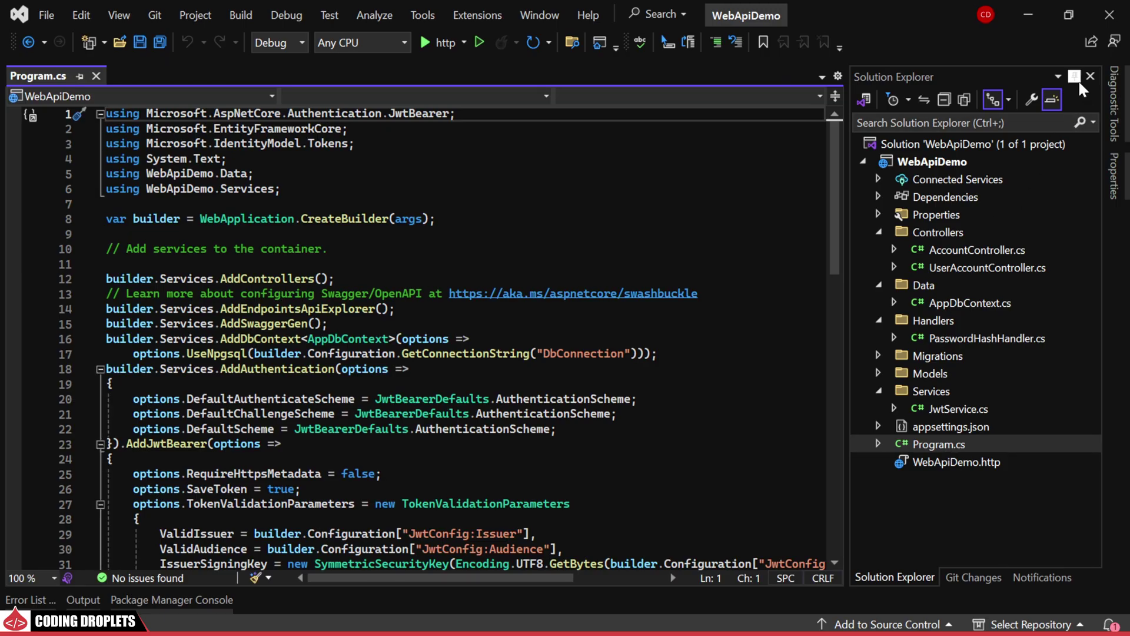
Define a Bearer JWT OpenApiSecurityScheme inside AddSwaggerGen and register it with AddSecurityDefinition.
{"action": "left_click", "coordinate": [1075, 76]}
{"action": "left_click_drag", "start_coordinate": [1091, 159], "coordinate": [1091, 203]}
{"action": "left_click", "coordinate": [312, 203]}
{"action": "type", "text": "options => {"}
{"action": "key", "text": "Return"}
{"action": "type", "text": "var jwtSecurityScheme = new OpenApiSecu"}
{"action": "key", "text": "Tab"}
{"action": "type", "text": "{"}
{"action": "key", "text": "Return"}
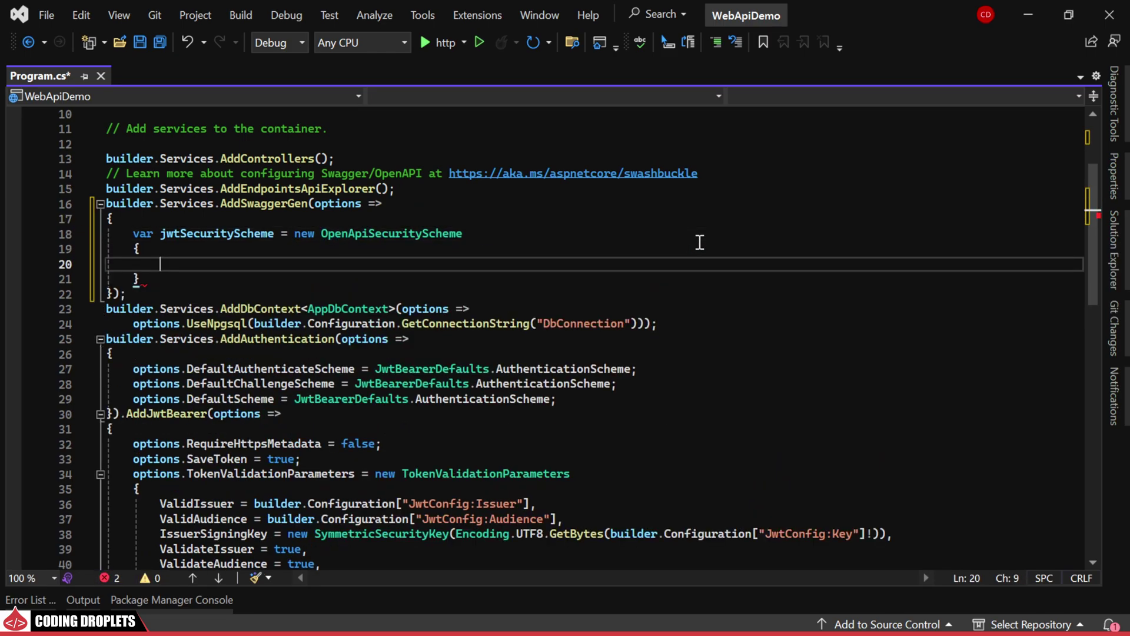
{"action": "key", "text": "Return"}
{"action": "key", "text": "ctrl+v"}
{"action": "key", "text": "Return"}
{"action": "key", "text": "Return"}
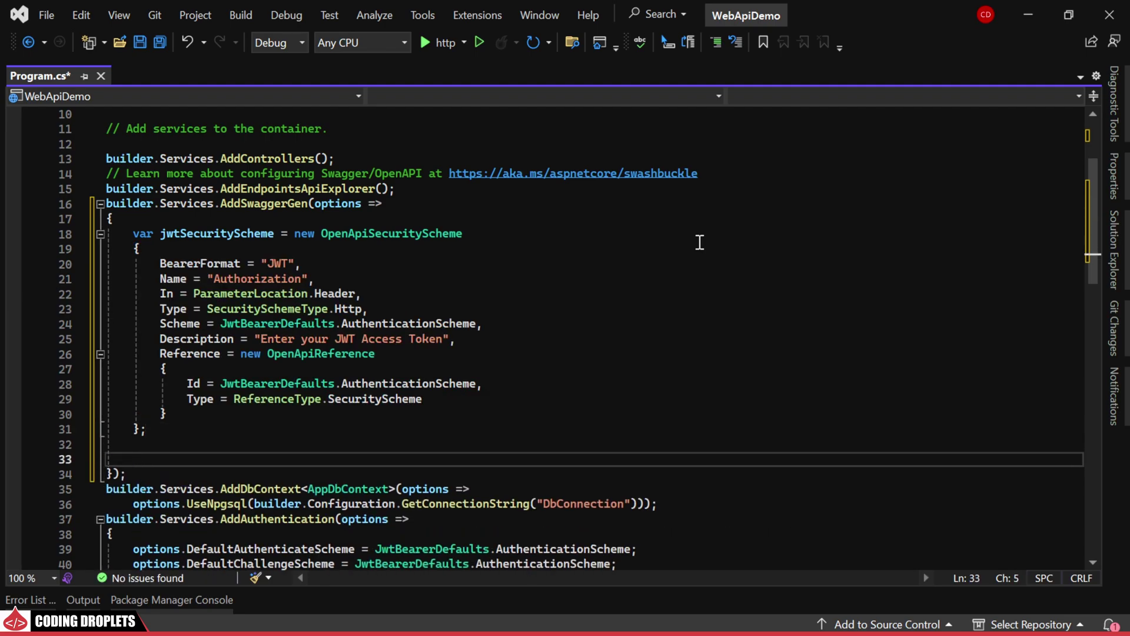
{"action": "scroll", "coordinate": [767, 253], "scroll_direction": "down", "scroll_amount": 1}
{"action": "scroll", "coordinate": [767, 253], "scroll_direction": "down", "scroll_amount": 1}
{"action": "type", "text": "options.AddSecurityDefinition(\"Bearer\", jwtSecurityScheme);"}
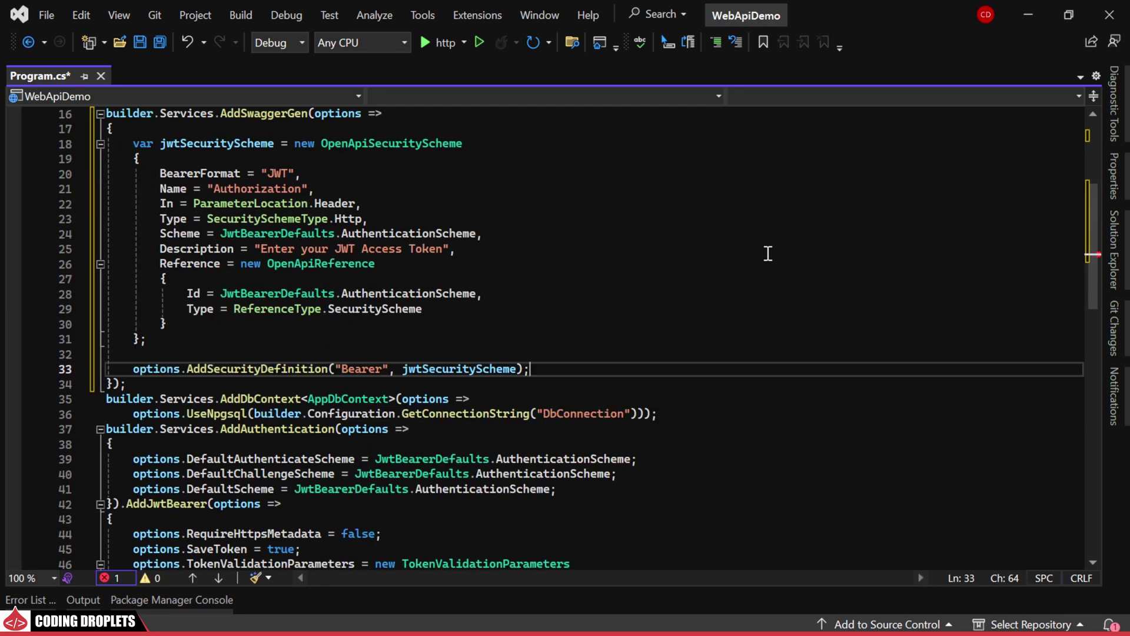
{"action": "key", "text": "Return"}
Add the AddSecurityRequirement block to AddSwaggerGen and save Program.cs.
{"action": "type", "text": "options.AddSecurityRequirement(new OpenApiSecurityRequirement     {         { jwtSecurityScheme, Array.Empty<string>() }     });"}
{"action": "key", "text": "ctrl+s"}
{"action": "left_click", "coordinate": [767, 254]}
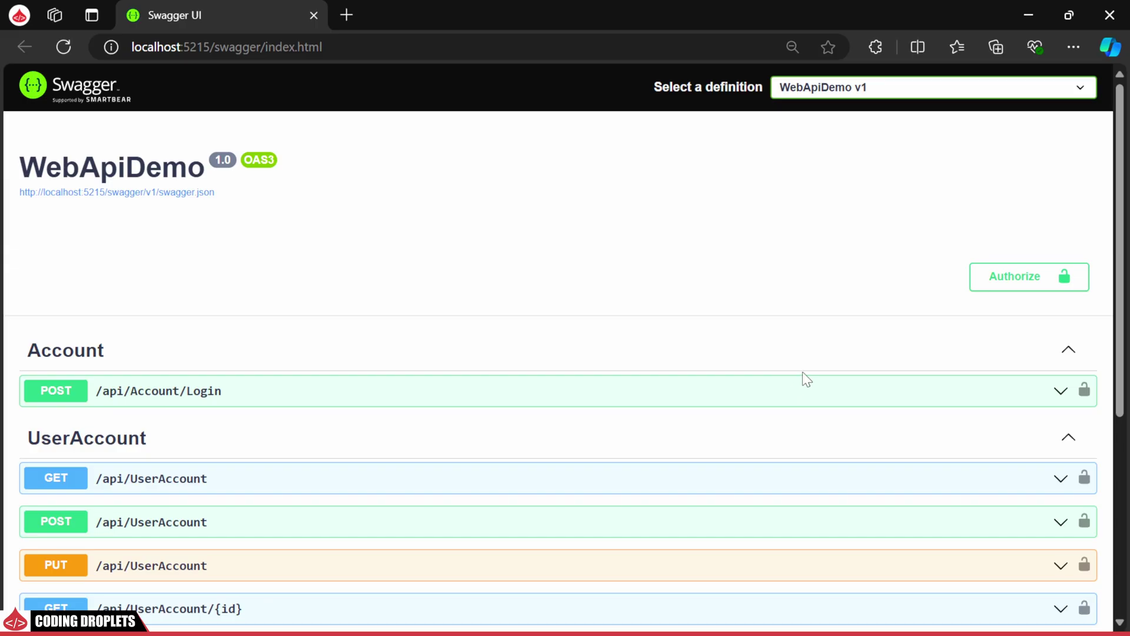
Execute the admin Login request in Swagger to obtain an access token.
{"action": "left_click", "coordinate": [983, 286]}
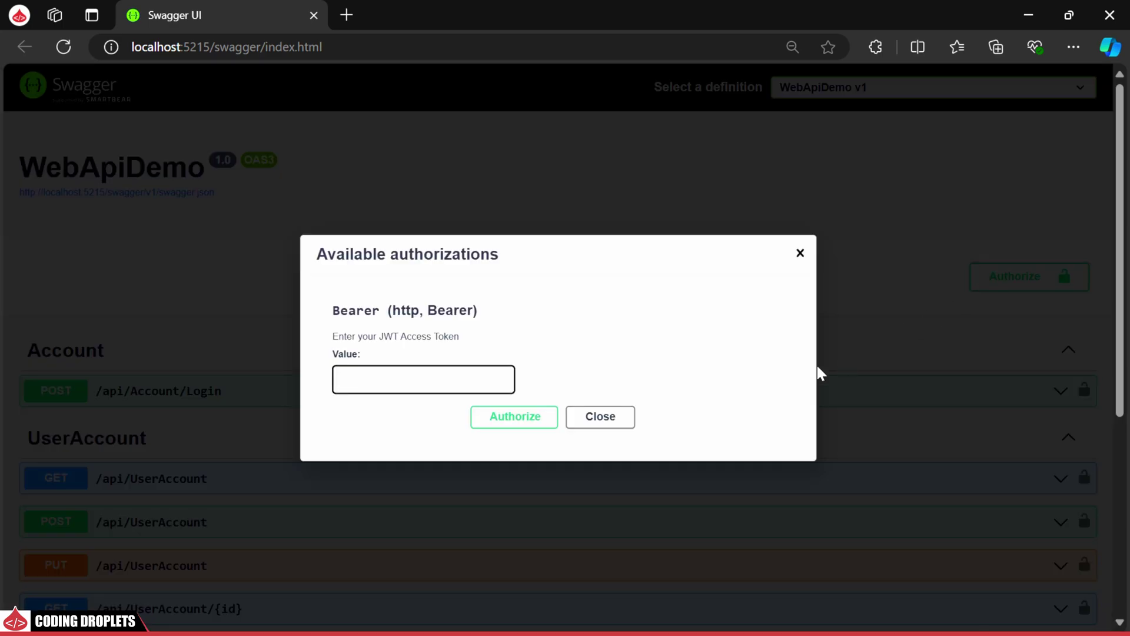
{"action": "left_click", "coordinate": [624, 420]}
{"action": "left_click_drag", "start_coordinate": [1123, 224], "coordinate": [1124, 310]}
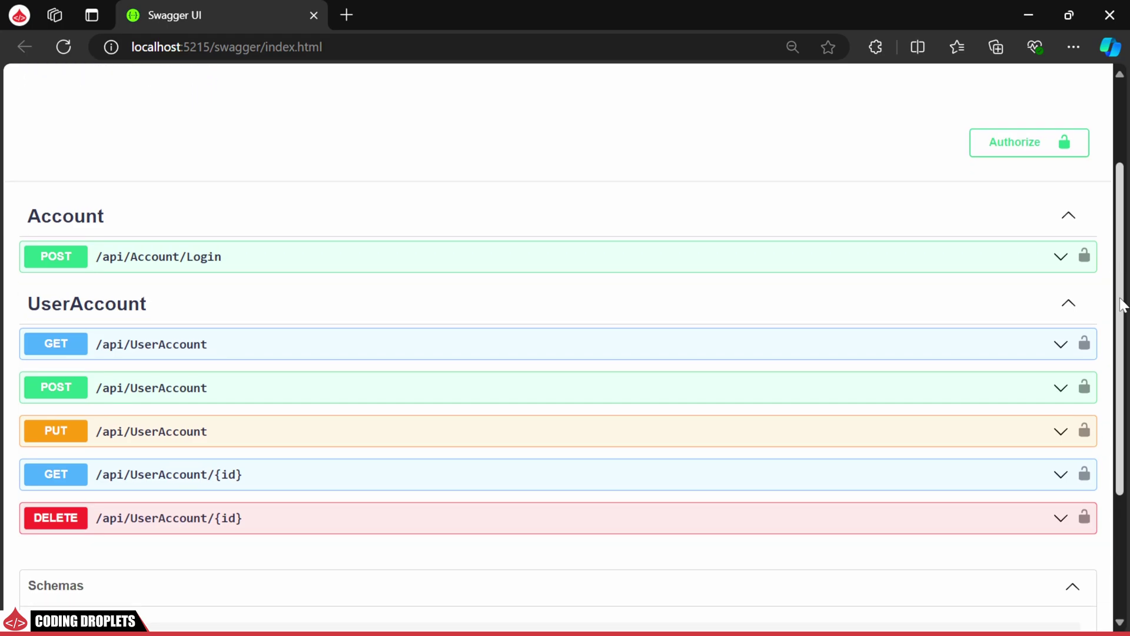
{"action": "left_click", "coordinate": [1059, 244]}
{"action": "left_click", "coordinate": [1045, 263]}
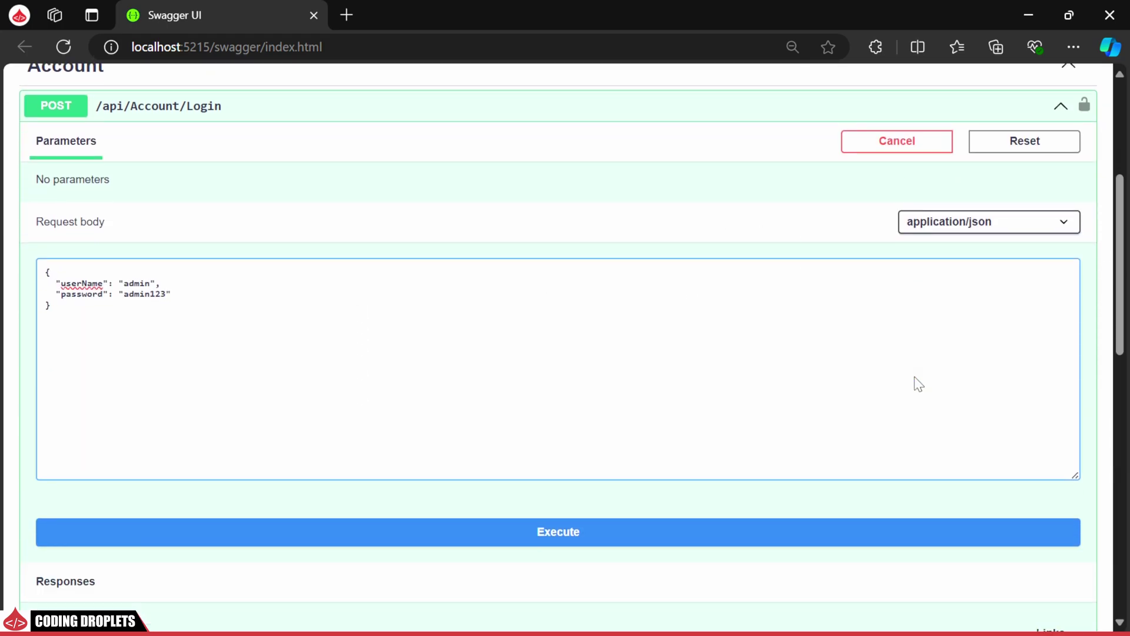
{"action": "left_click", "coordinate": [672, 503]}
{"action": "scroll", "coordinate": [642, 419], "scroll_direction": "down", "scroll_amount": 4}
{"action": "scroll", "coordinate": [678, 434], "scroll_direction": "up", "scroll_amount": 7}
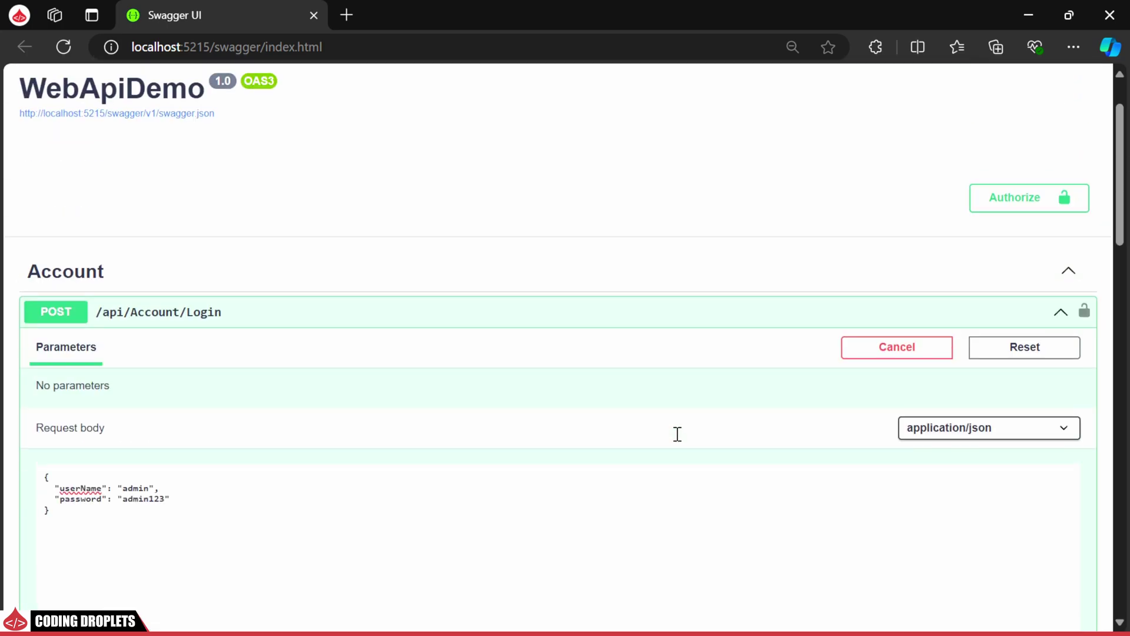
{"action": "left_click", "coordinate": [864, 316]}
Authorize Swagger with the pasted JWT access token.
{"action": "left_click", "coordinate": [1025, 201]}
{"action": "key", "text": "ctrl+v"}
{"action": "left_click", "coordinate": [514, 417]}
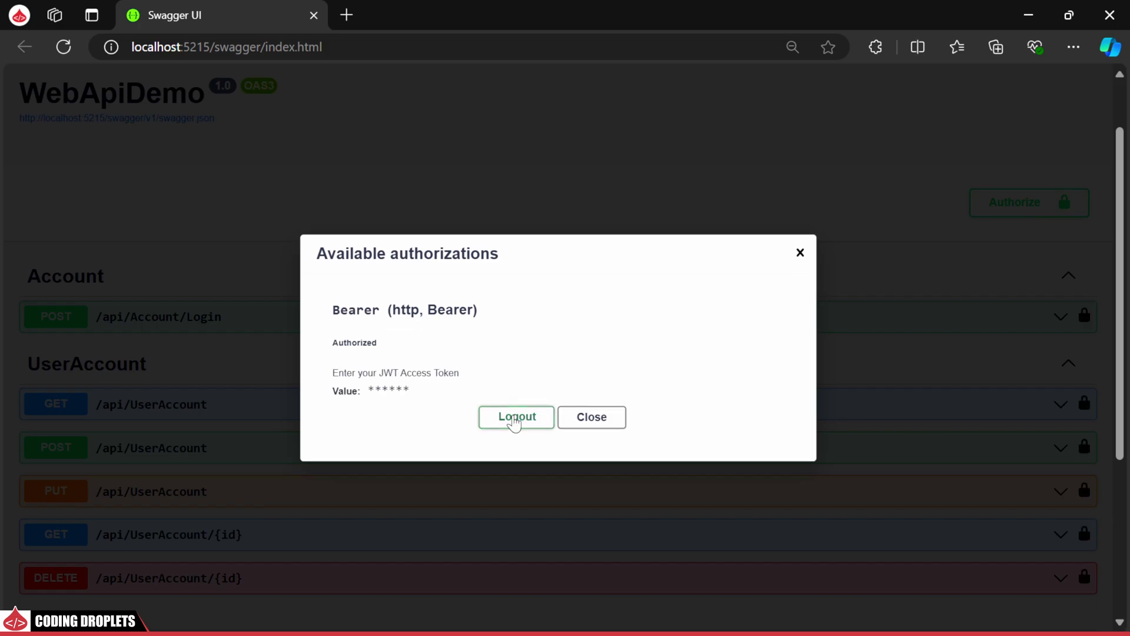
{"action": "left_click", "coordinate": [603, 422]}
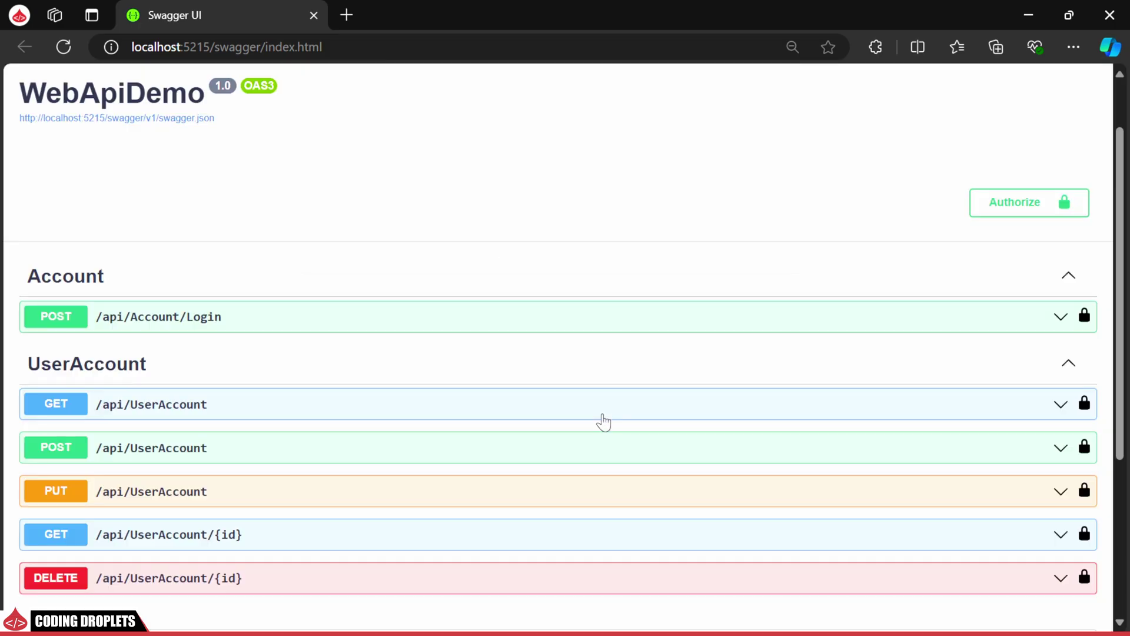
List users via GET /api/UserAccount, create user John via POST, and check user_account in pgAdmin.
{"action": "left_click", "coordinate": [826, 404]}
{"action": "scroll", "coordinate": [971, 210], "scroll_direction": "down", "scroll_amount": 3}
{"action": "left_click", "coordinate": [1038, 180]}
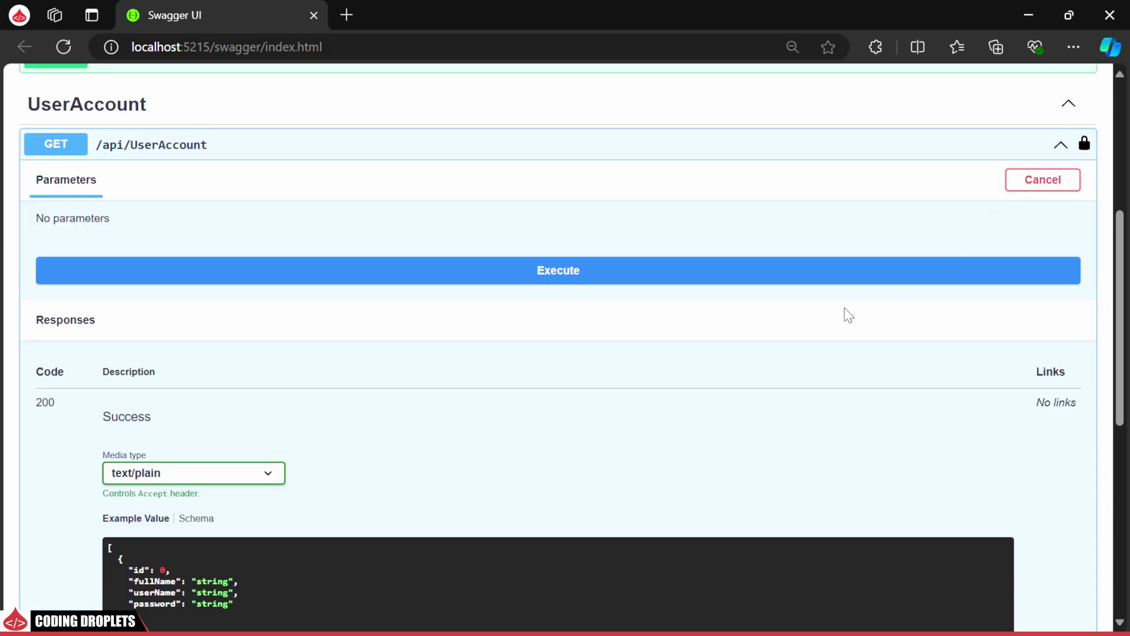
{"action": "left_click", "coordinate": [437, 275]}
{"action": "scroll", "coordinate": [615, 369], "scroll_direction": "down", "scroll_amount": 2}
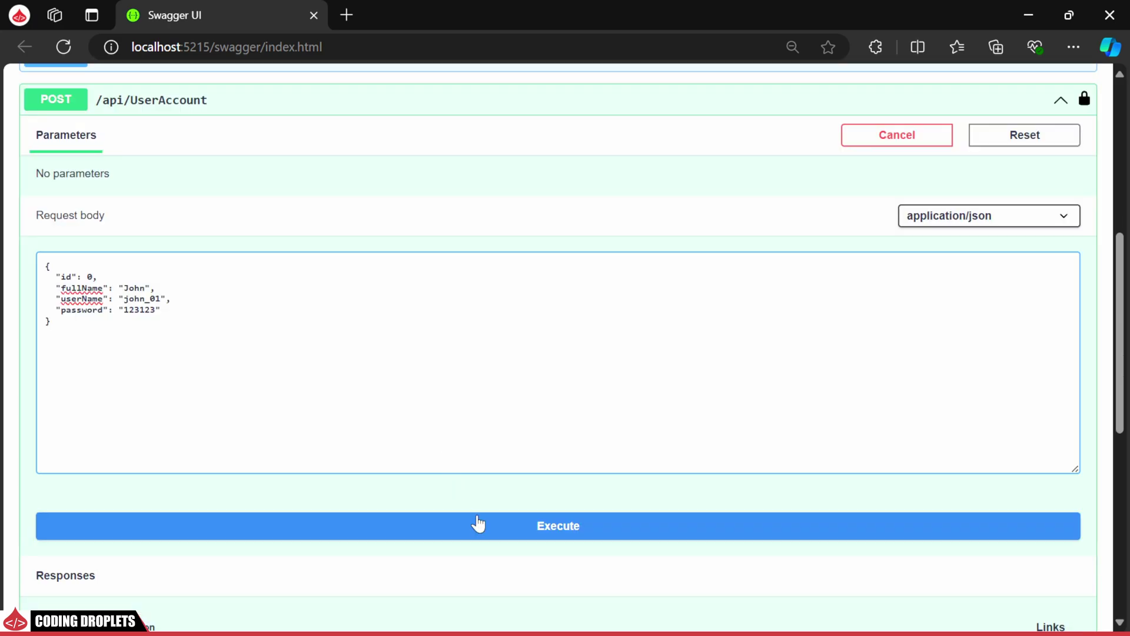
{"action": "left_click", "coordinate": [479, 524]}
{"action": "scroll", "coordinate": [452, 382], "scroll_direction": "down", "scroll_amount": 1}
{"action": "scroll", "coordinate": [453, 380], "scroll_direction": "down", "scroll_amount": 3}
{"action": "scroll", "coordinate": [453, 379], "scroll_direction": "down", "scroll_amount": 1}
{"action": "scroll", "coordinate": [453, 380], "scroll_direction": "down", "scroll_amount": 1}
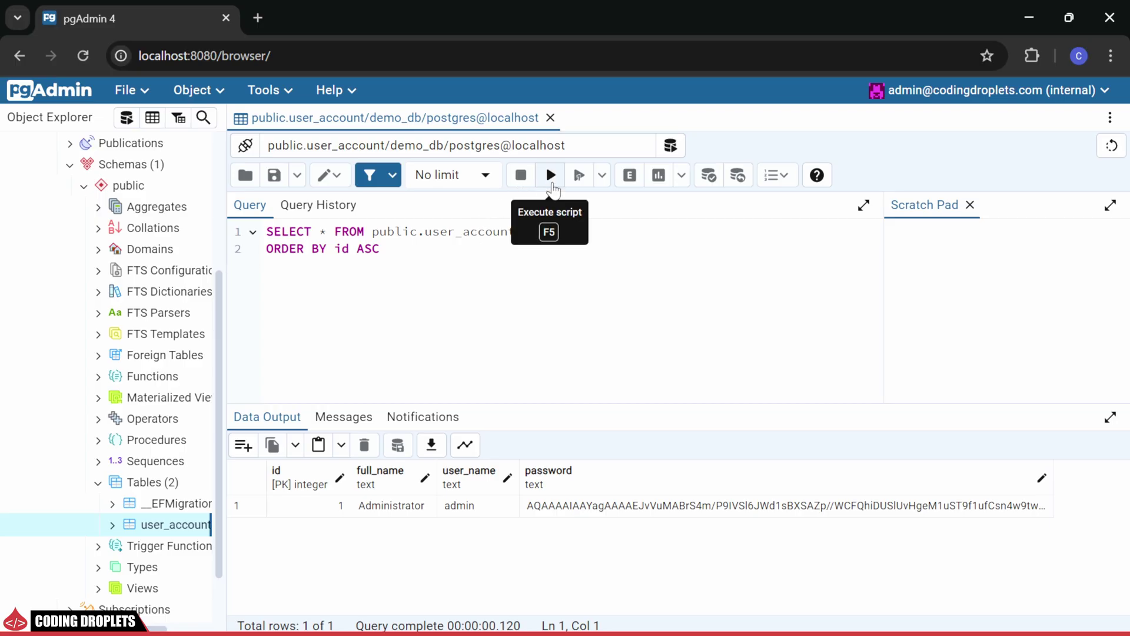
{"action": "left_click", "coordinate": [551, 174]}
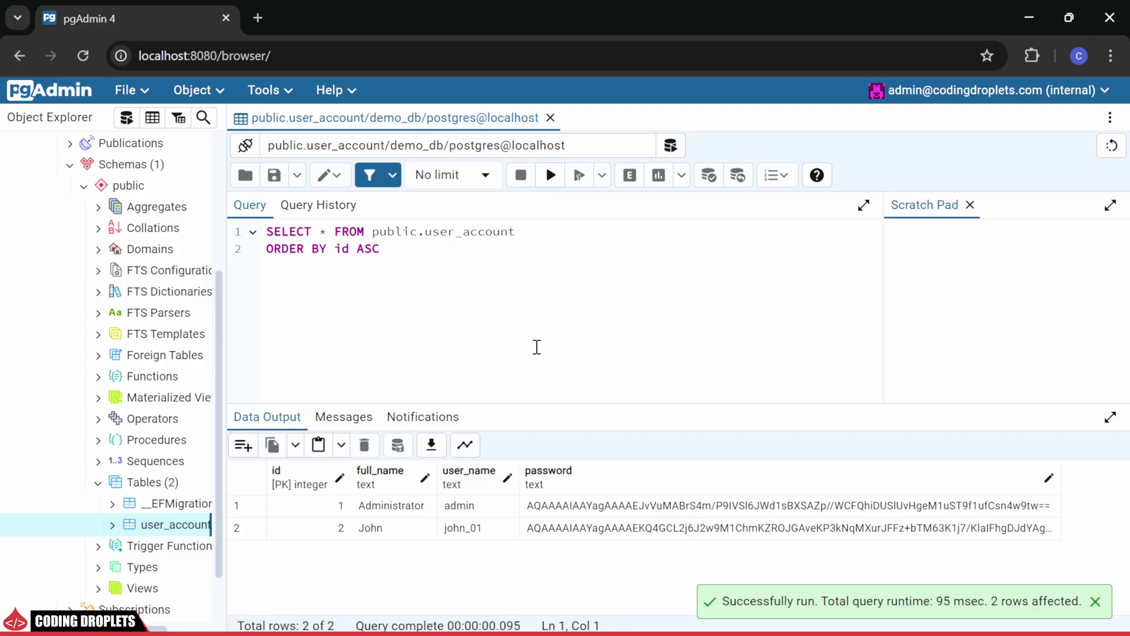